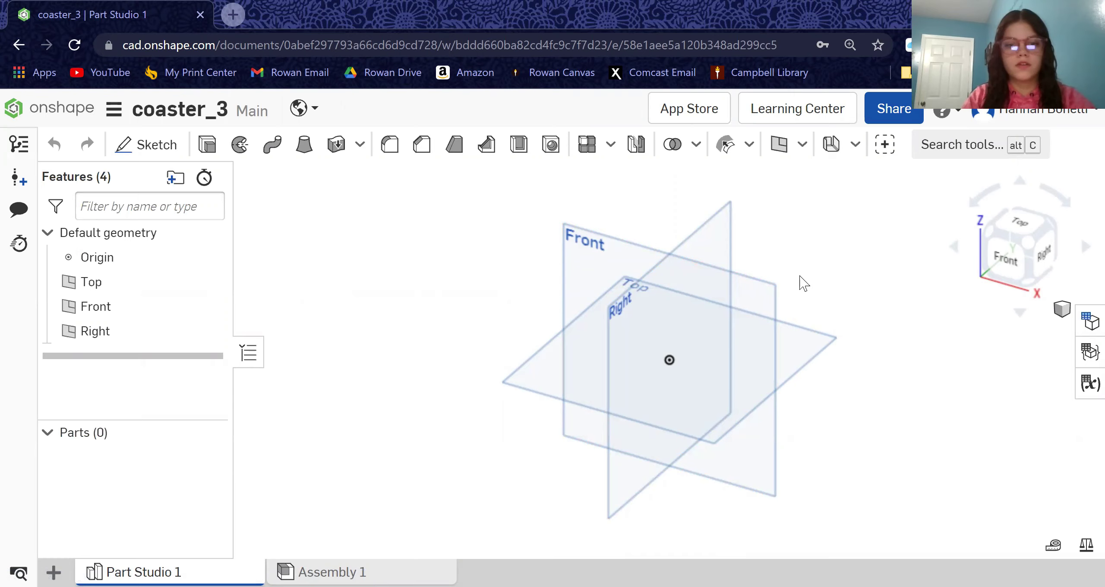
Step: Start a new sketch on the Front plane, viewed straight from the front
click(770, 288)
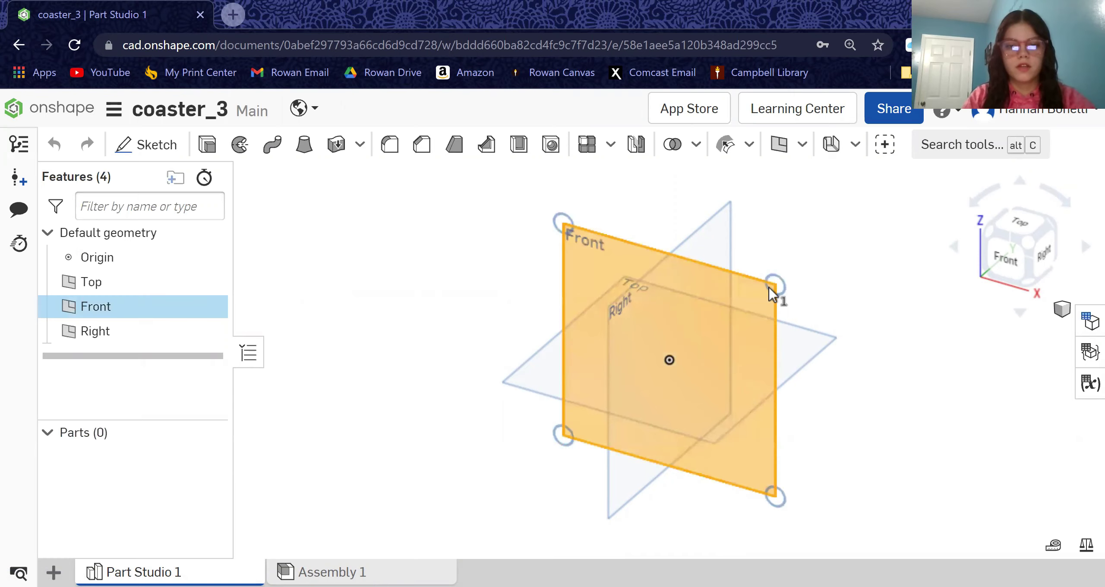
click(827, 284)
click(1001, 267)
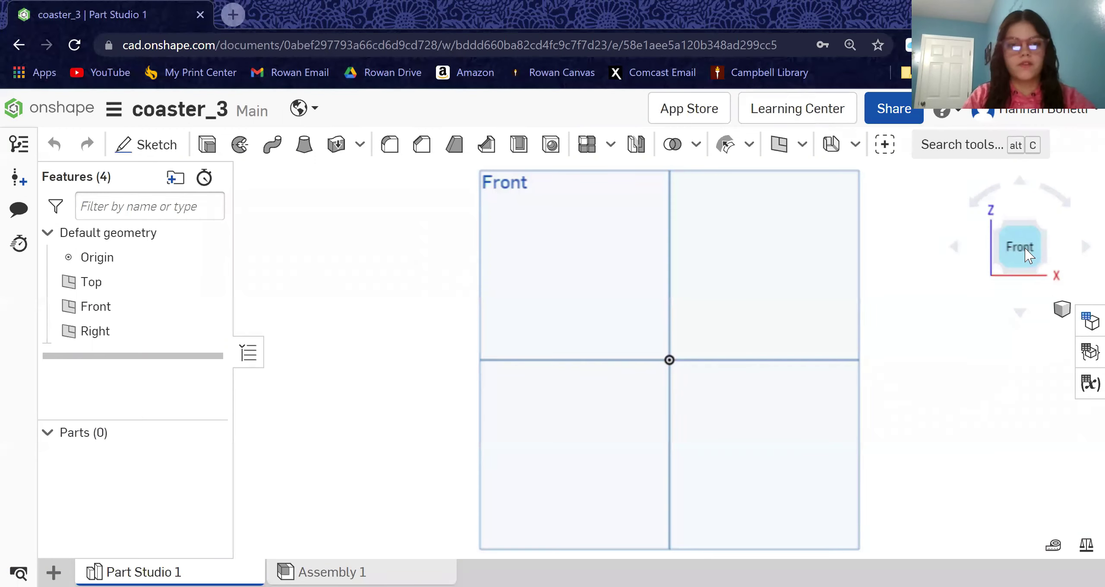
click(155, 147)
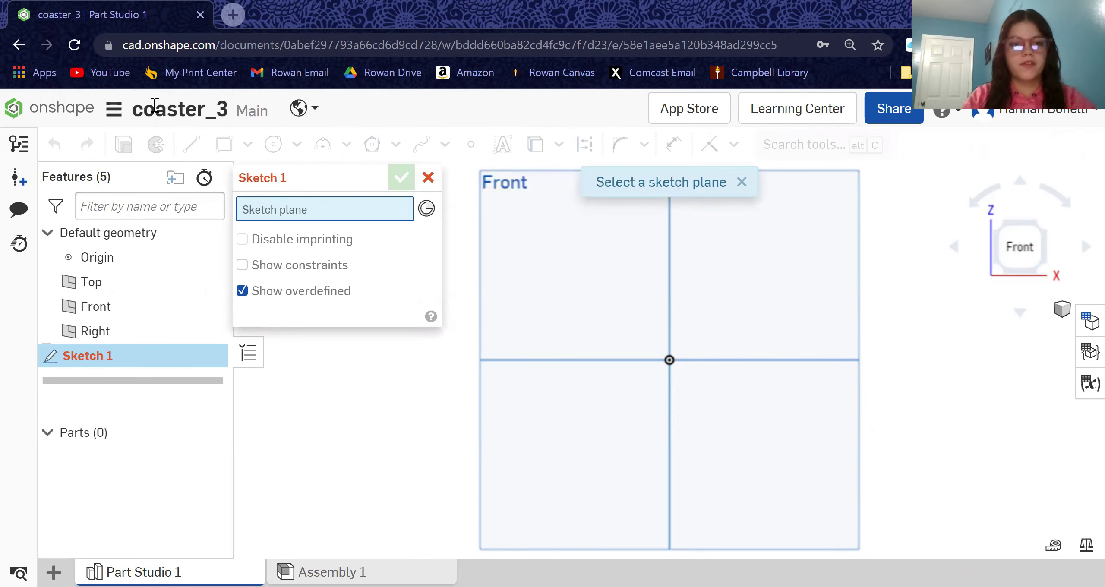
click(557, 255)
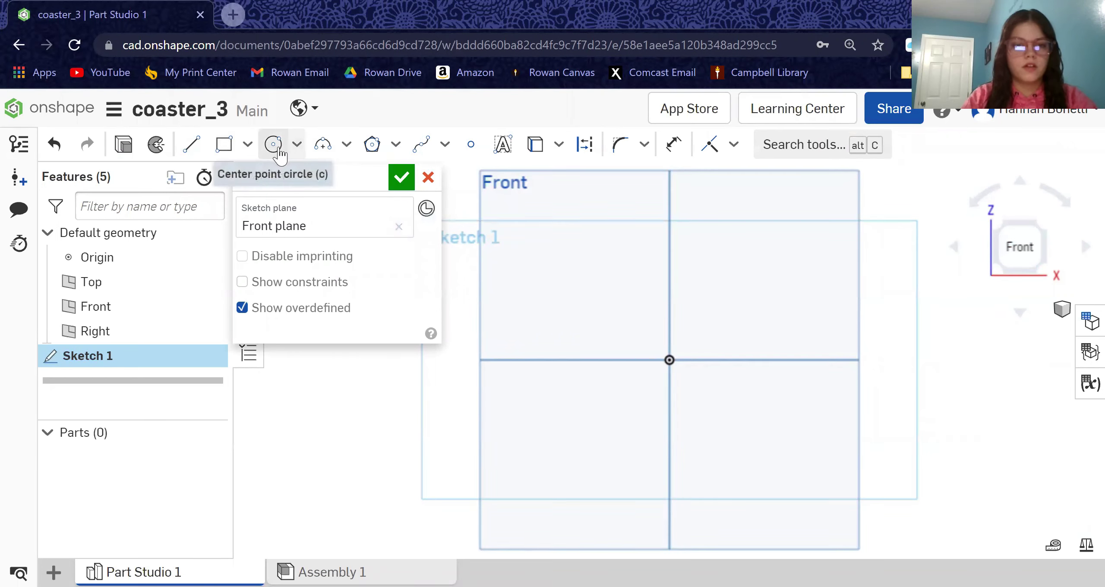
Step: Draw a center point circle about 5.66 in in diameter, centred on the origin
click(296, 147)
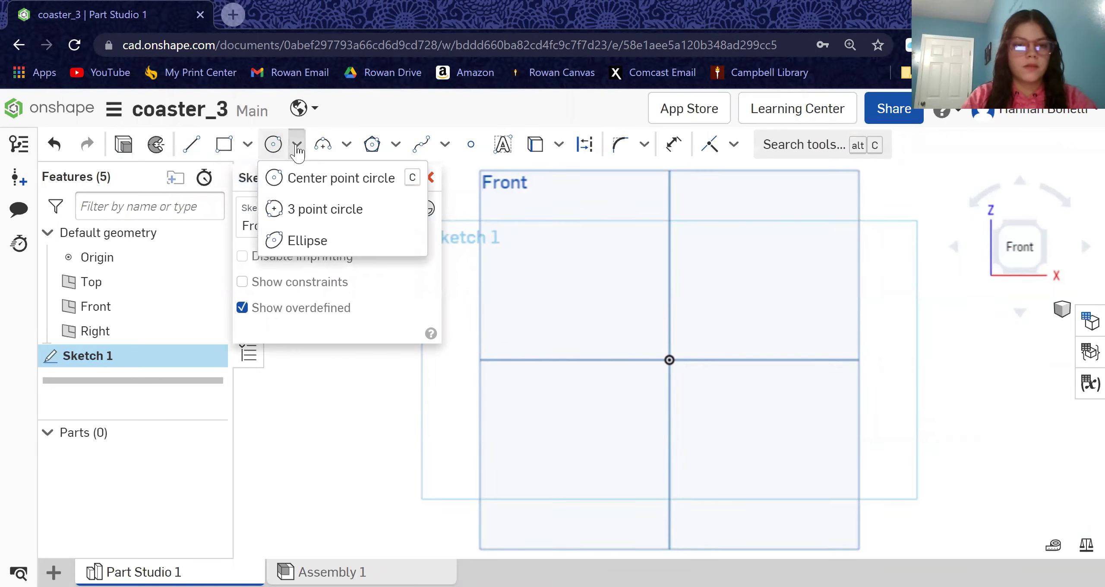
click(307, 186)
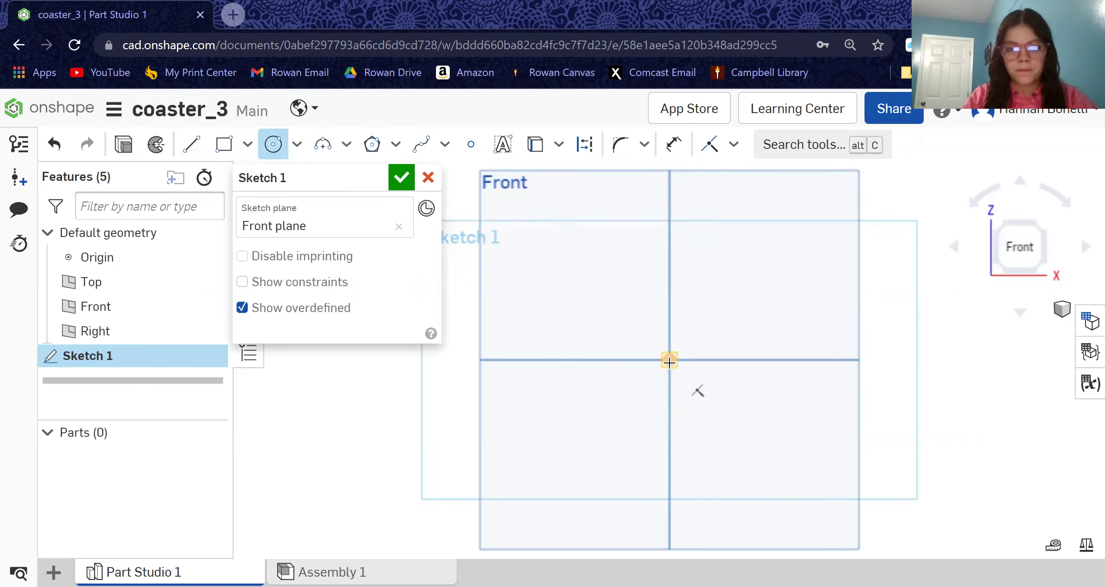
click(669, 360)
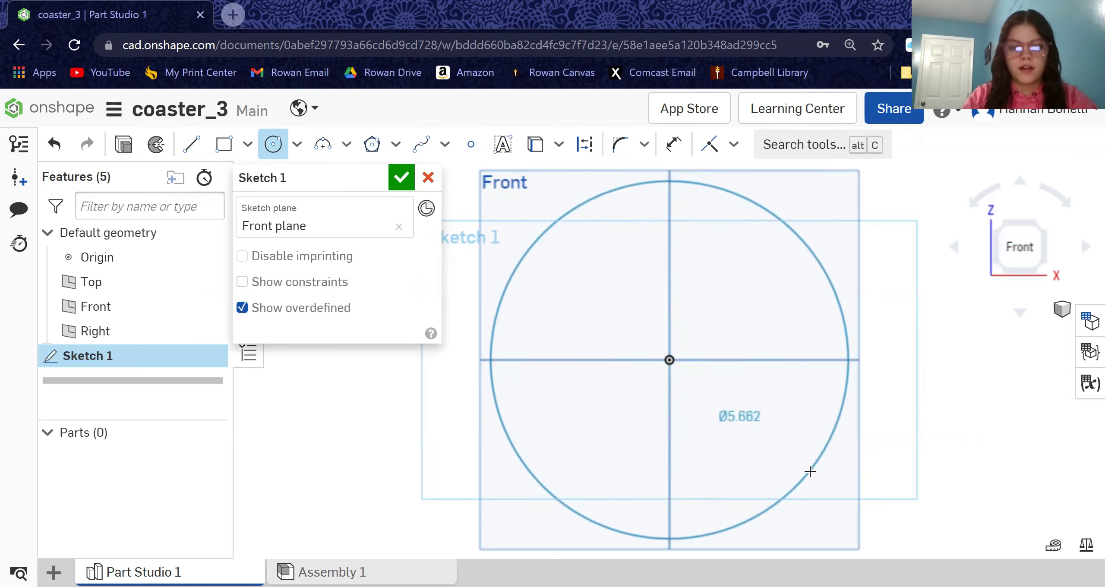
click(810, 471)
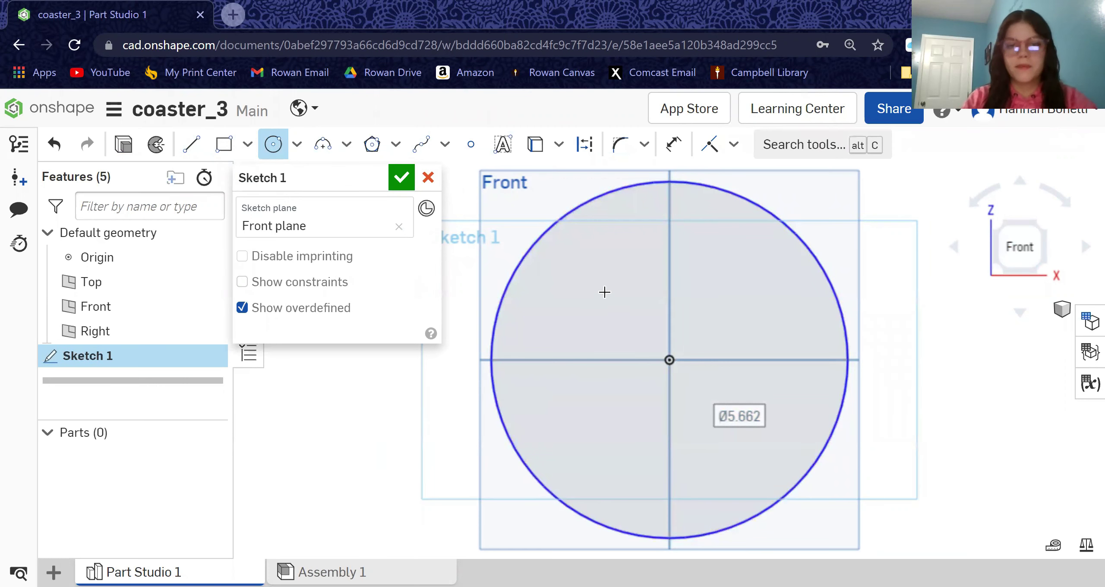
Step: Dimension the circle's diameter to 4 in and finish the sketch
click(674, 146)
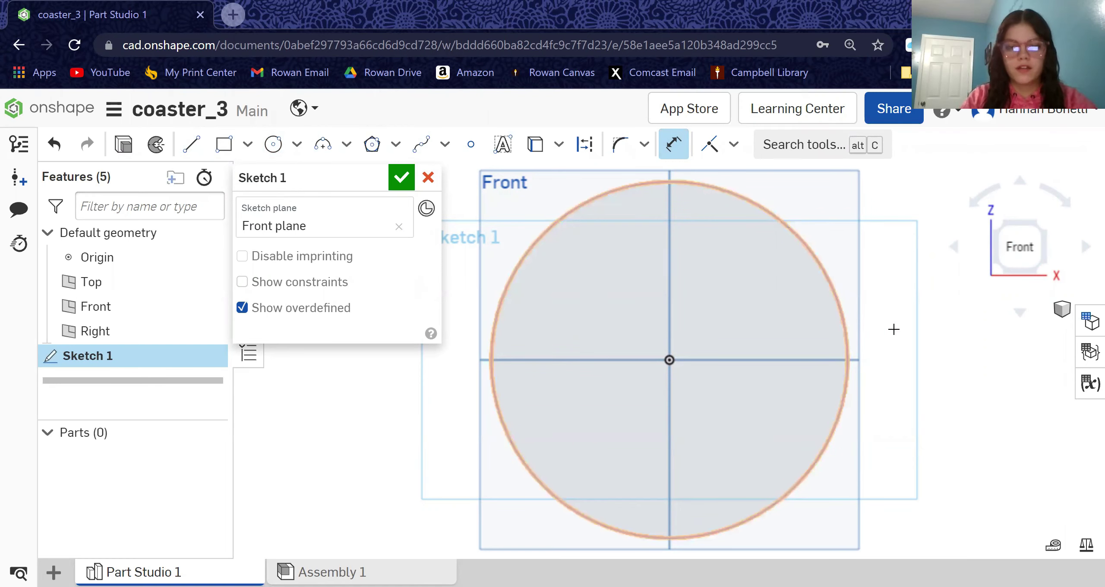
click(844, 328)
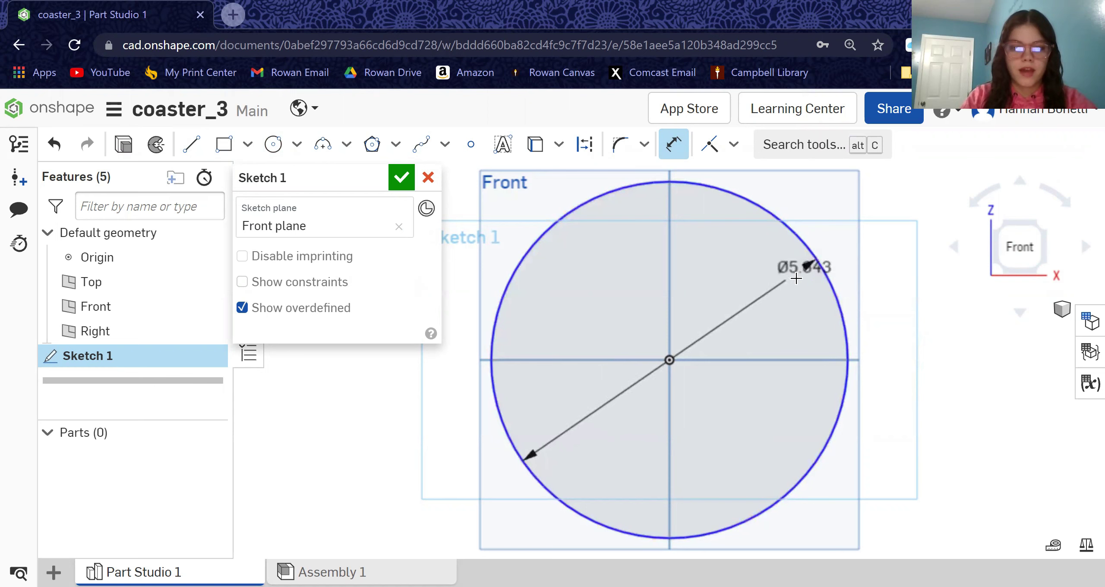
click(920, 301)
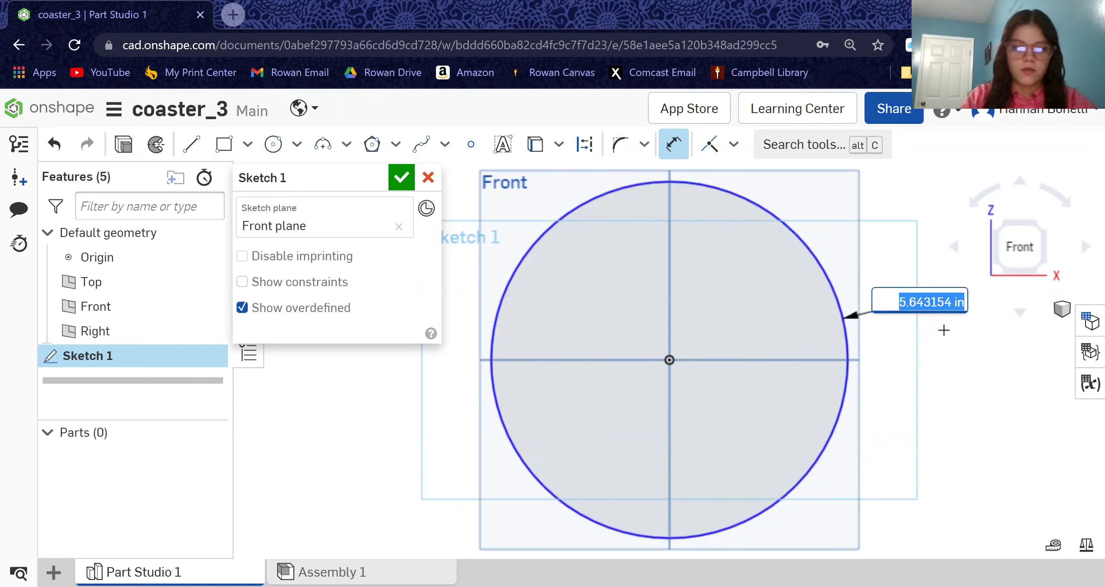
text(4)
key(Return)
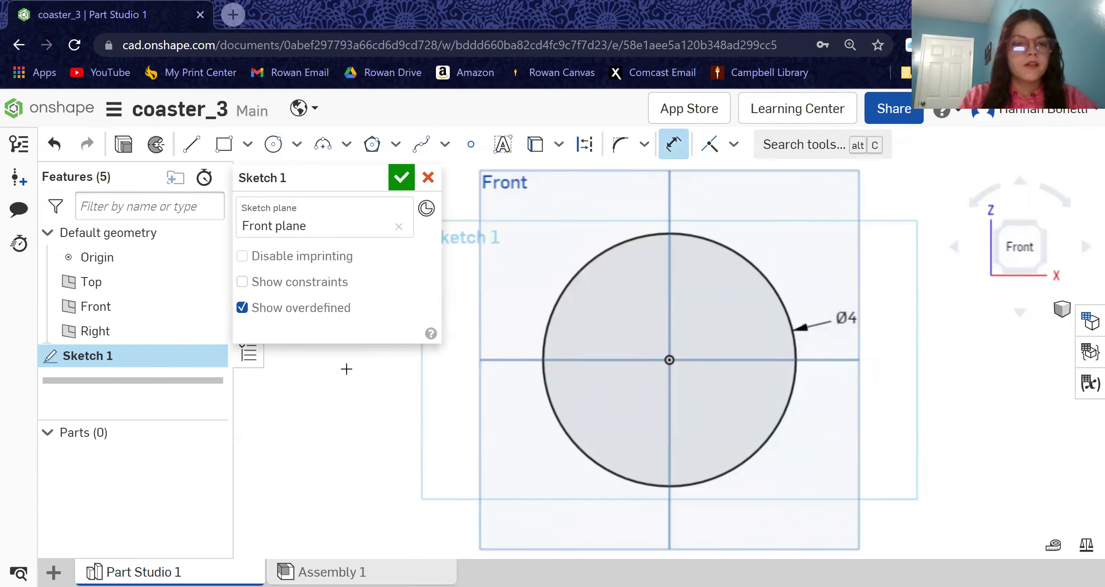
click(401, 177)
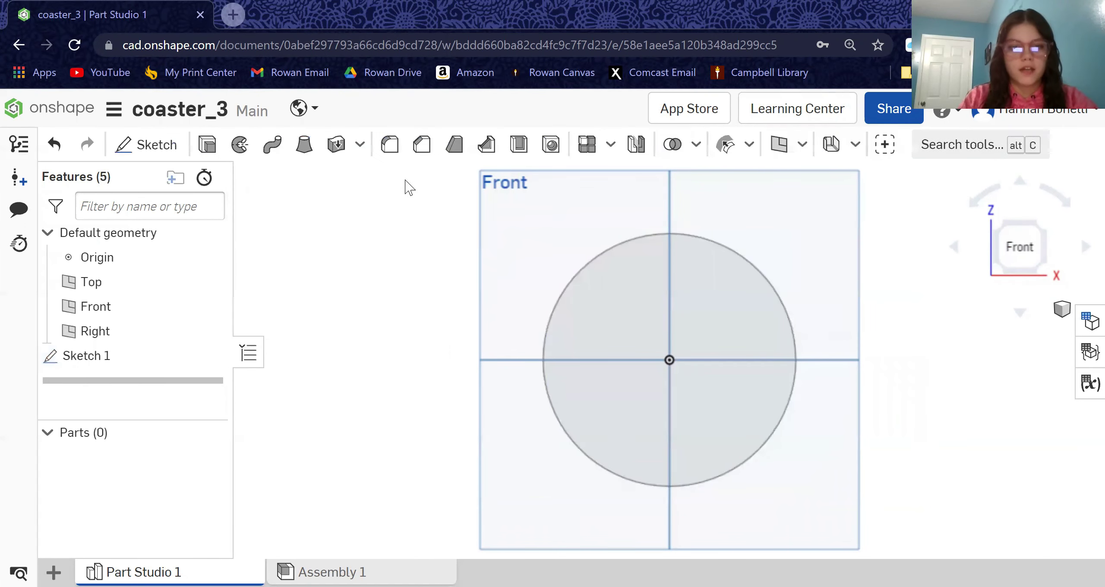
right_click(375, 370)
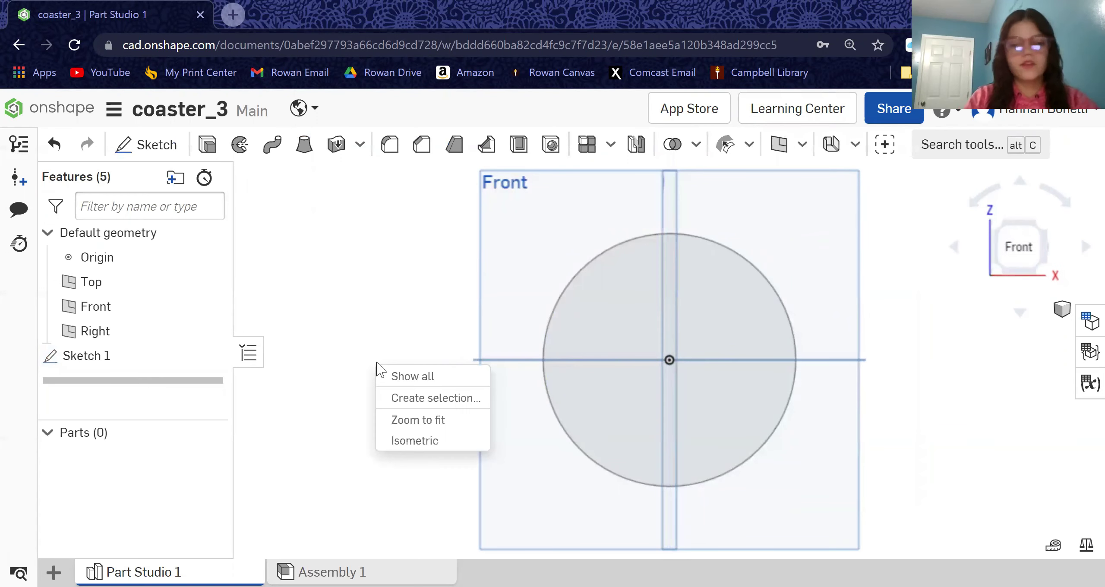
click(369, 306)
right_drag(385, 352, 363, 369)
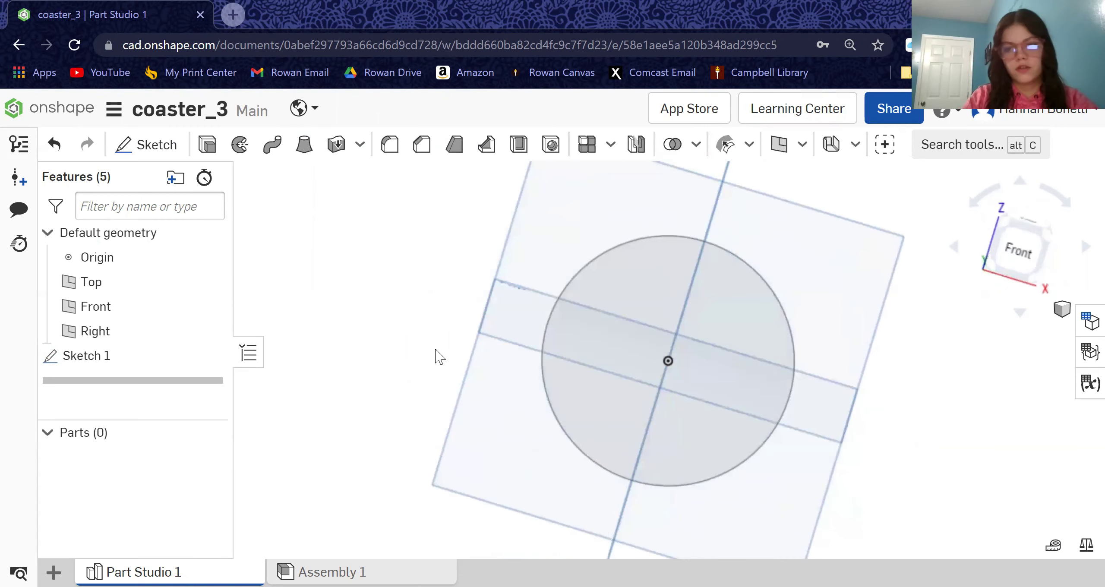
click(1021, 264)
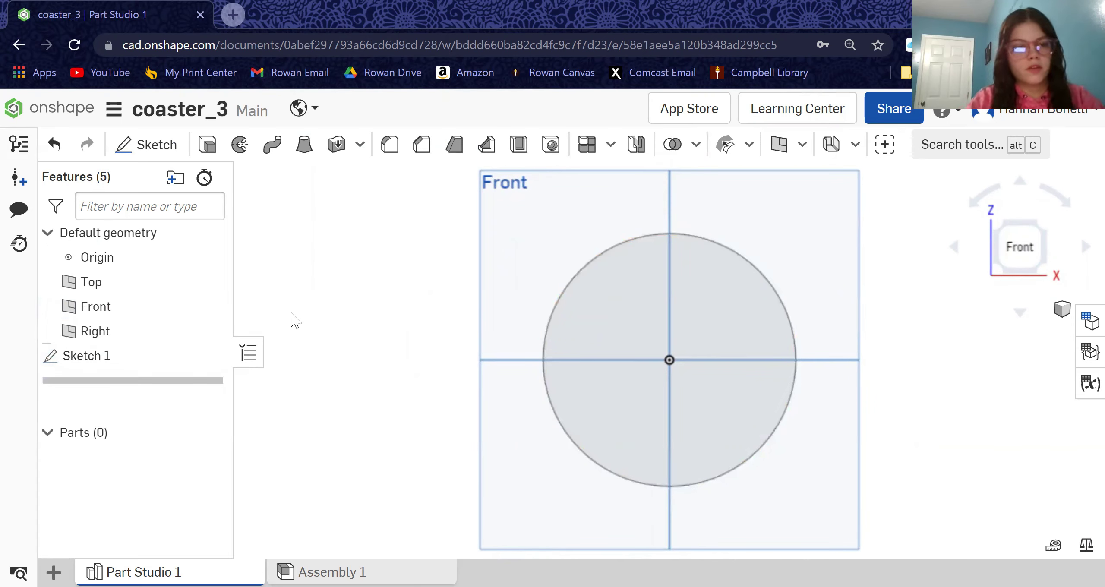
Step: Extrude the circular sketch region as a new solid with a blind depth of 0.3 in
click(207, 146)
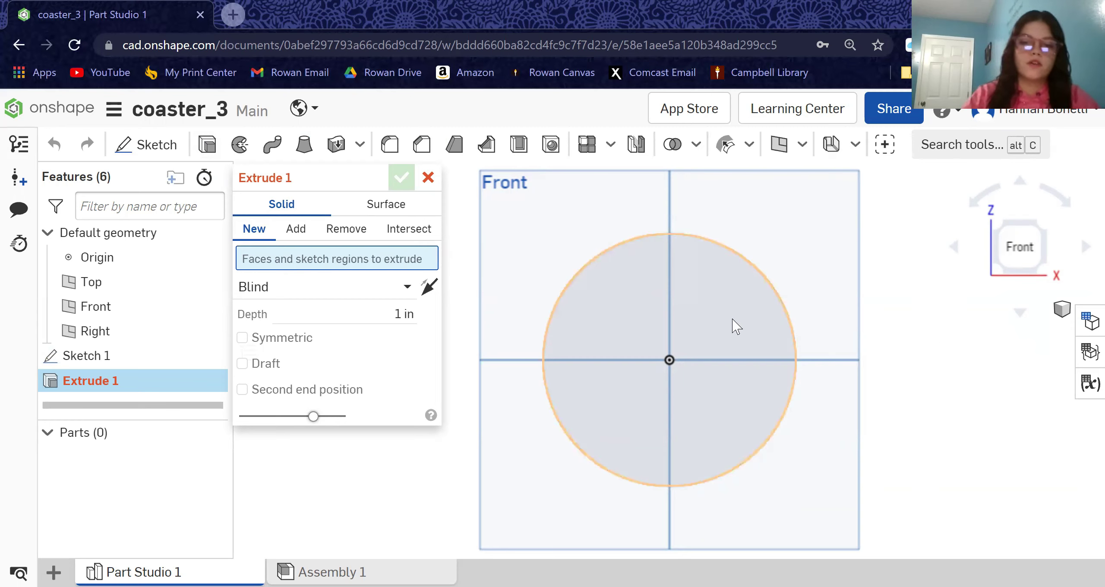
click(734, 333)
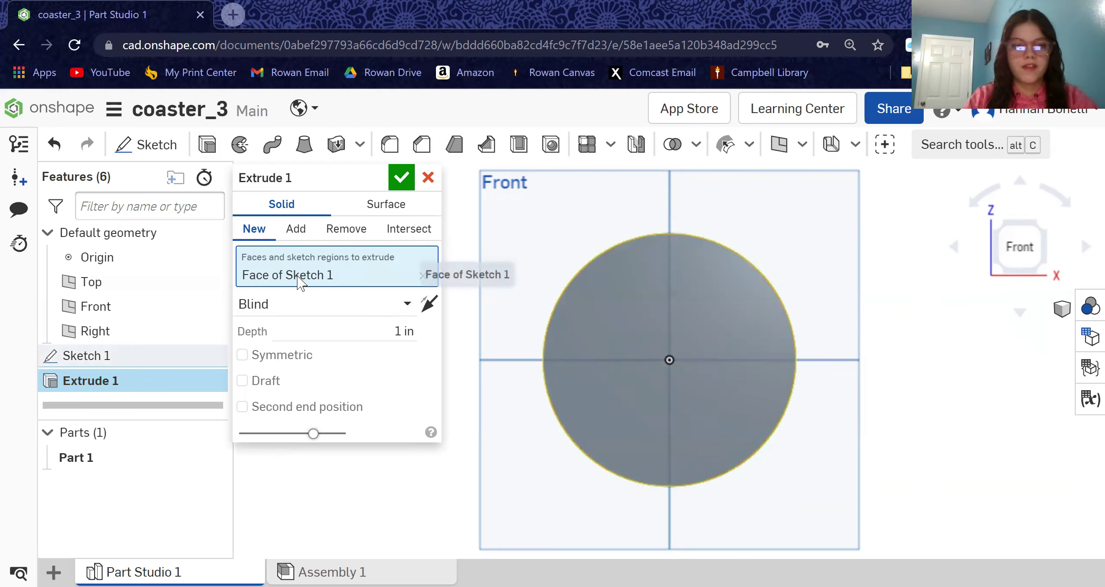
click(410, 333)
text(0.3)
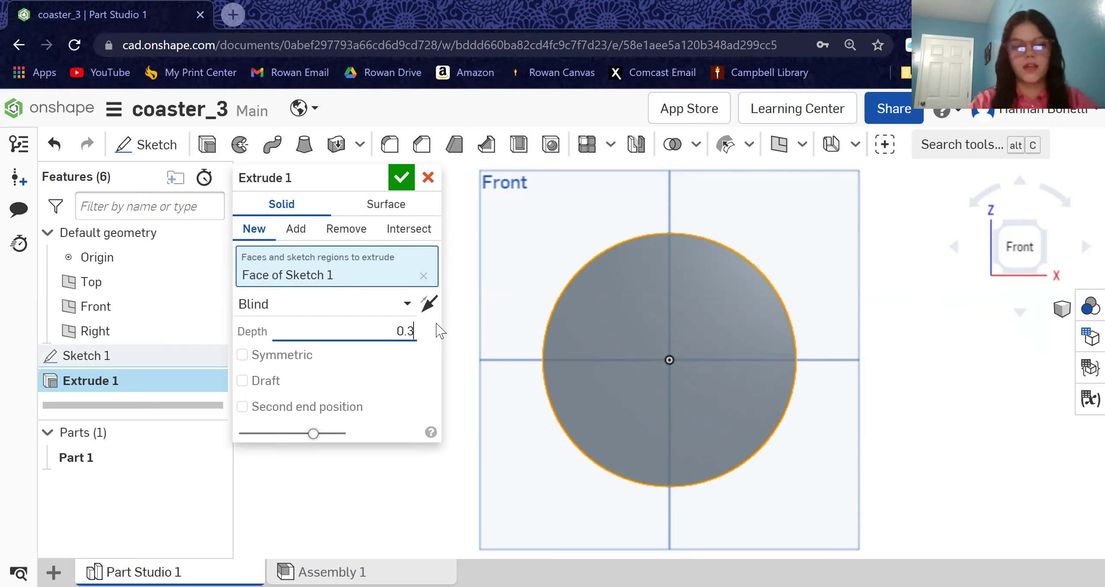
key(Return)
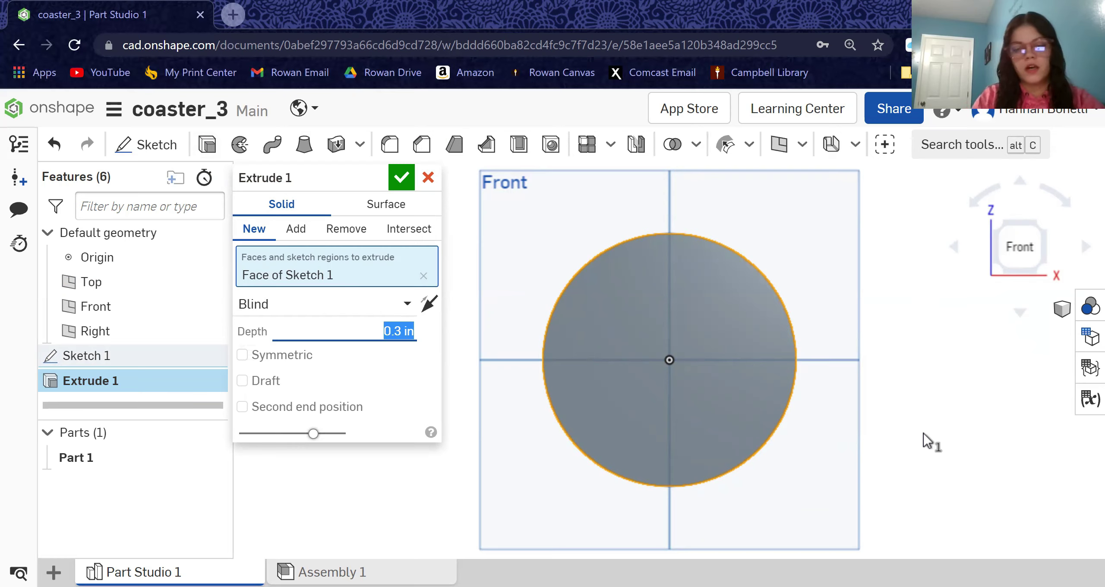
right_drag(924, 433, 946, 320)
click(1019, 245)
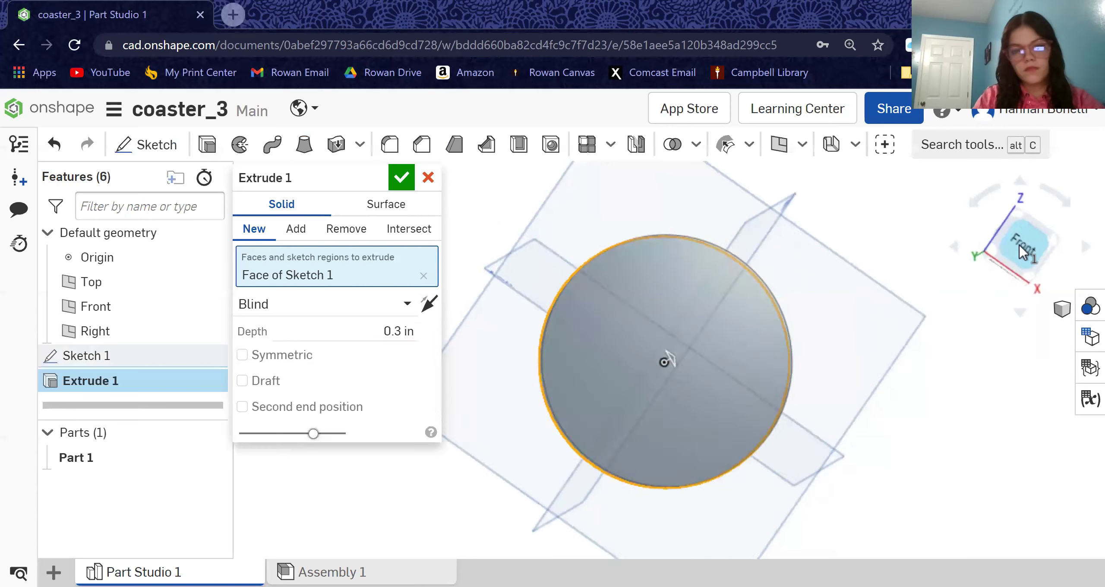
click(401, 177)
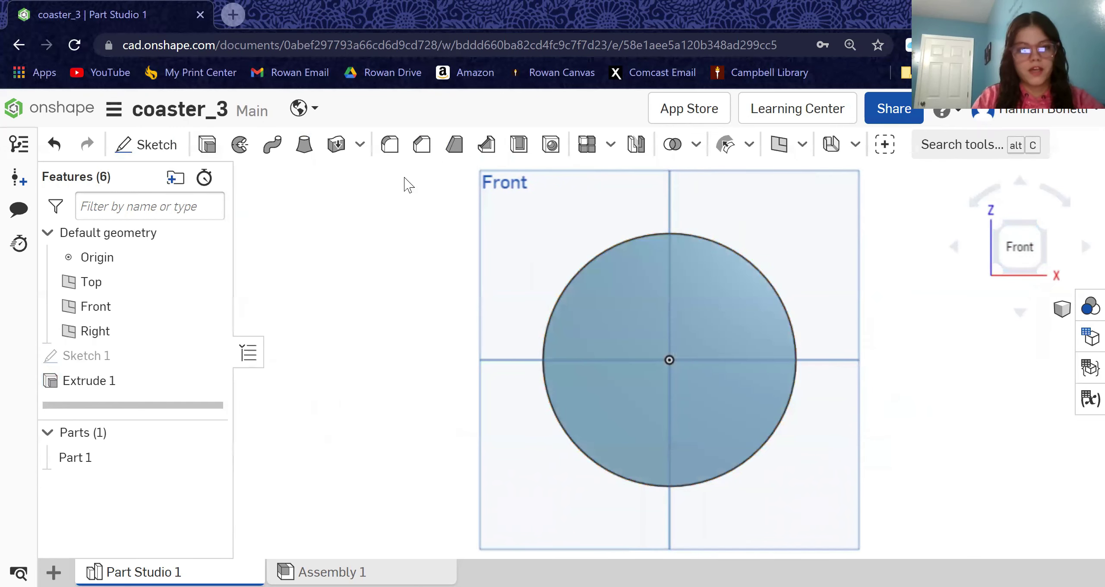
Step: Start a new sketch on the front face of the extruded disc, viewed straight from the front
right_drag(362, 388, 361, 350)
right_drag(371, 301, 365, 332)
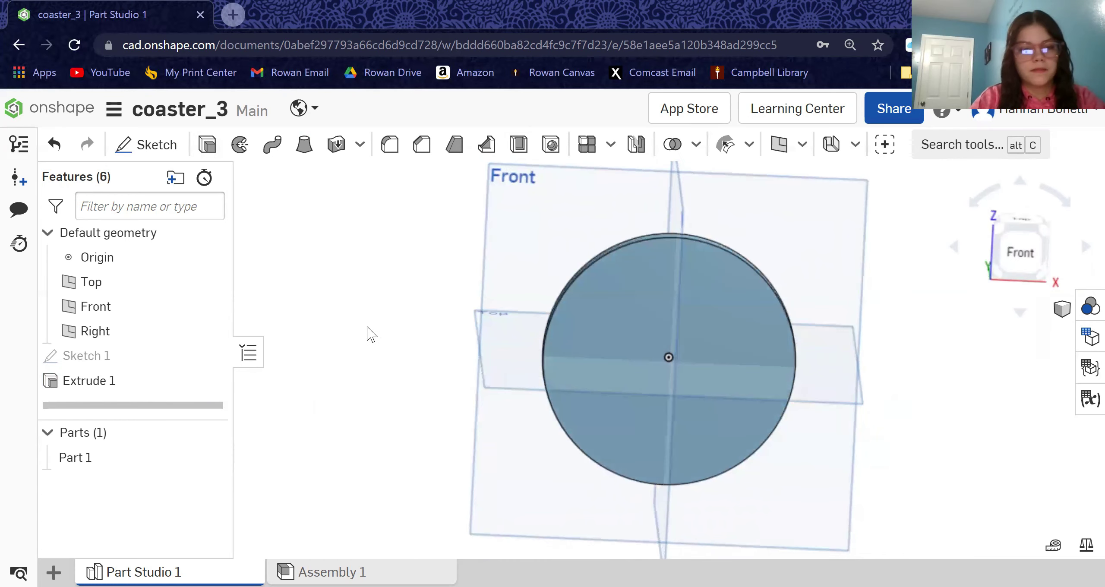
click(993, 269)
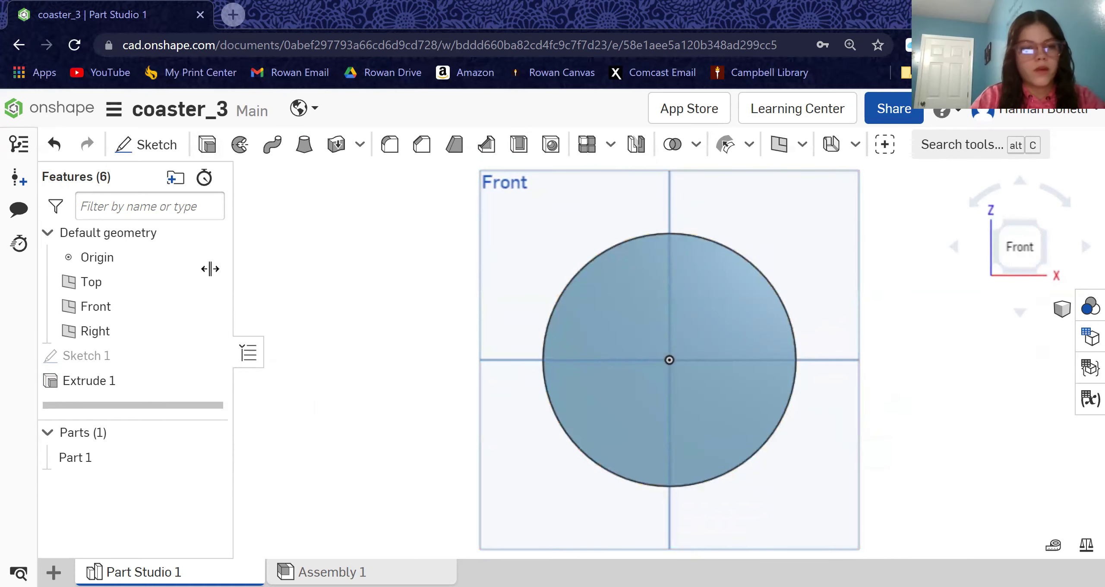
click(147, 145)
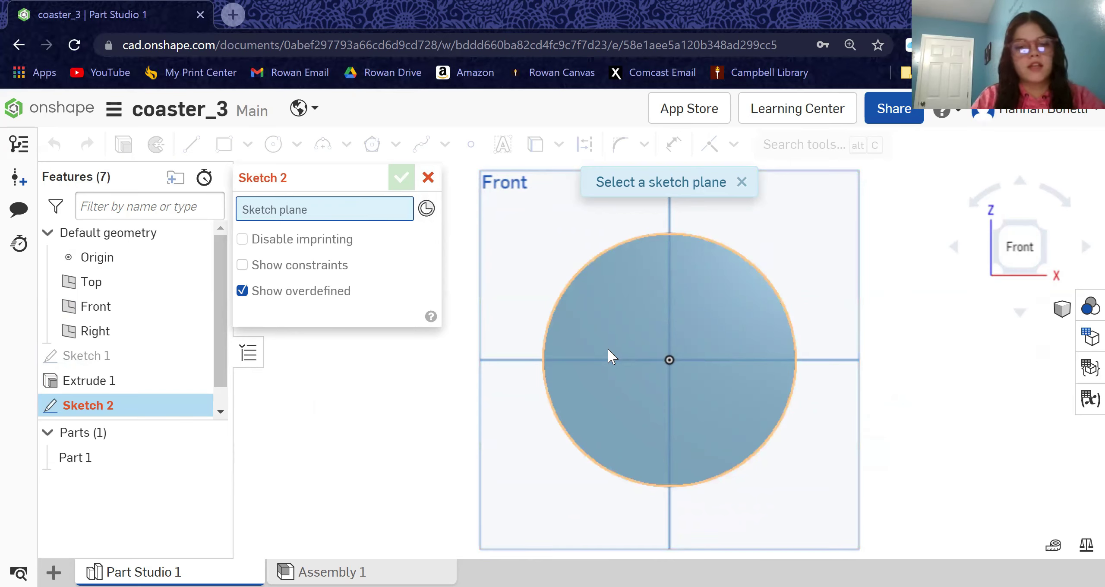
right_drag(977, 348, 899, 350)
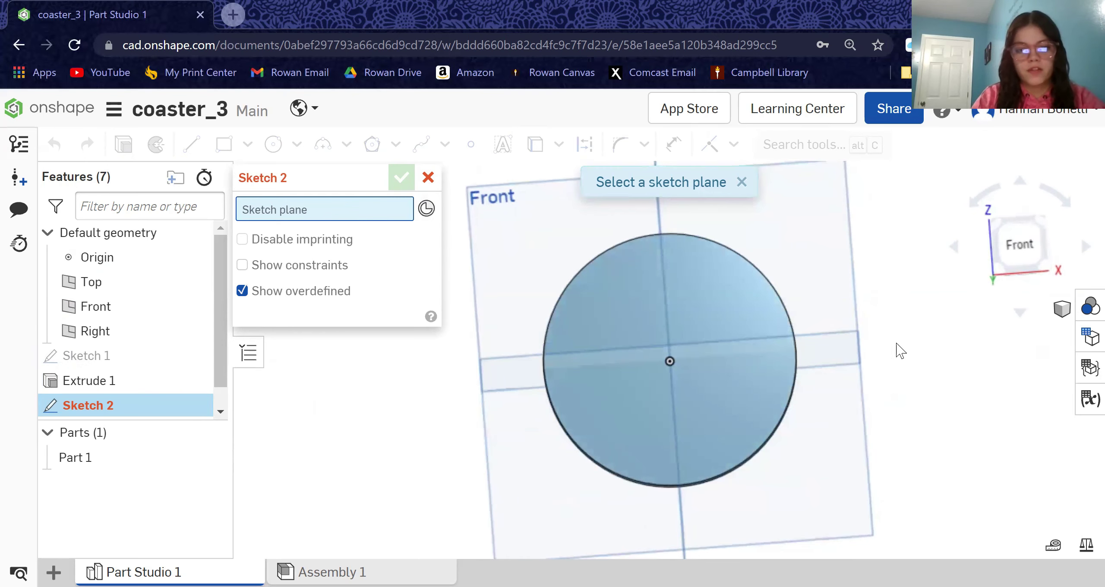
click(710, 296)
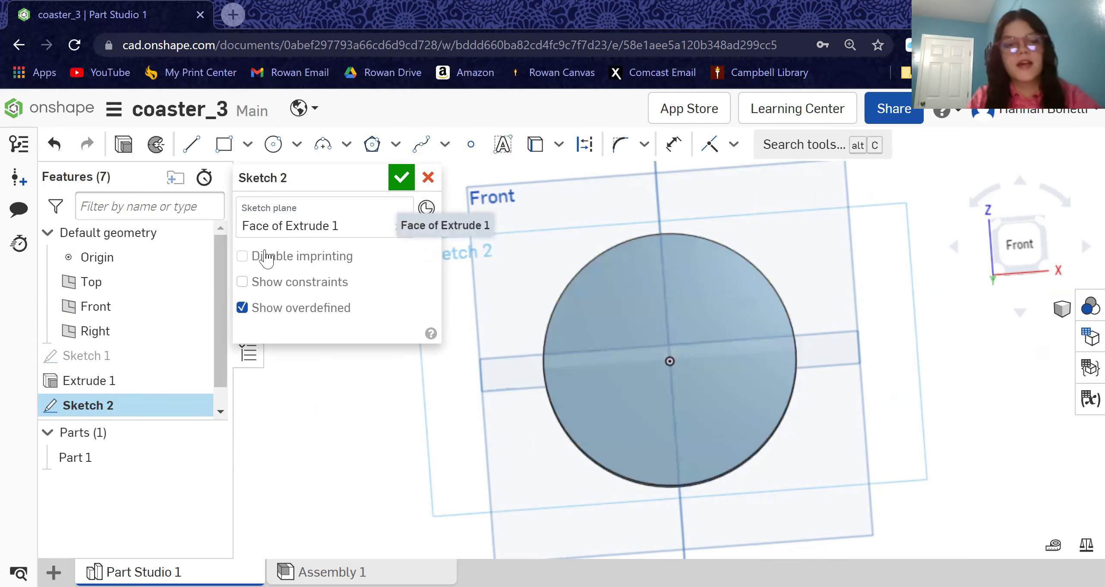
click(1018, 250)
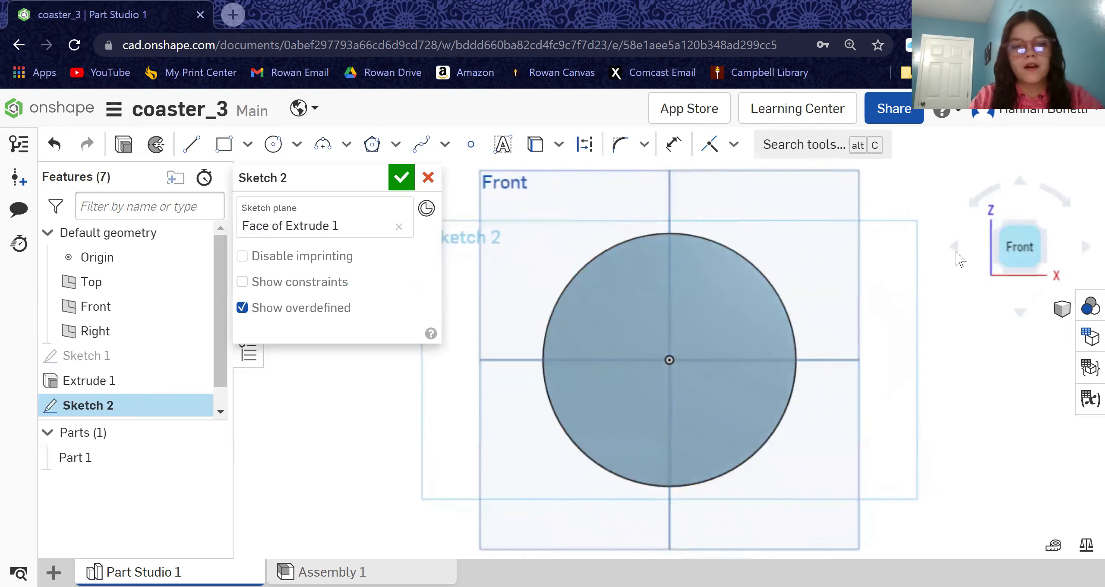
Step: Draw a center point circle about 3.58 in in diameter on the disc's face, centred on the origin
click(274, 148)
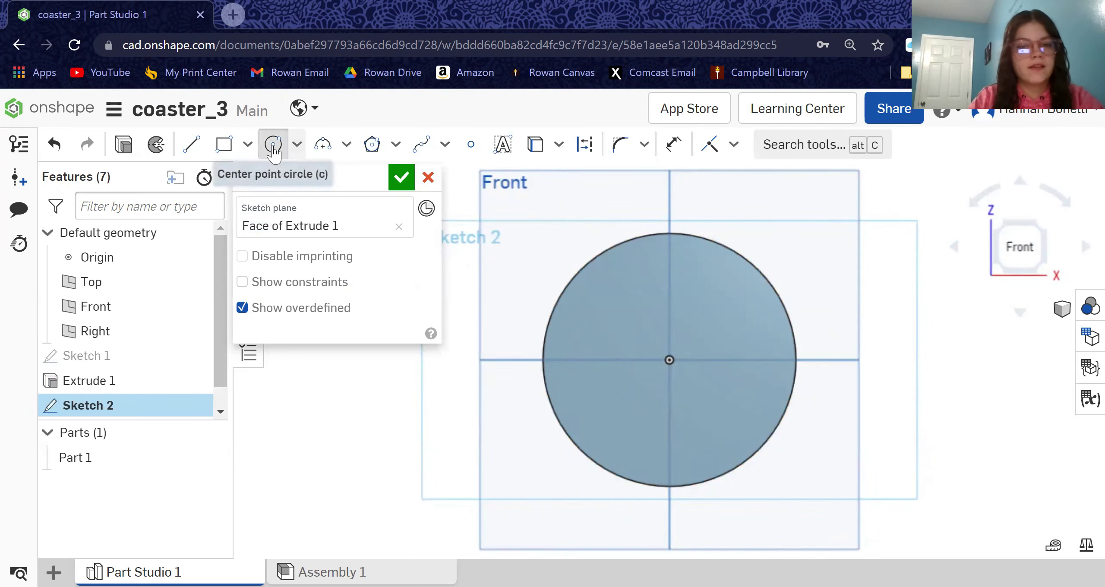
click(669, 361)
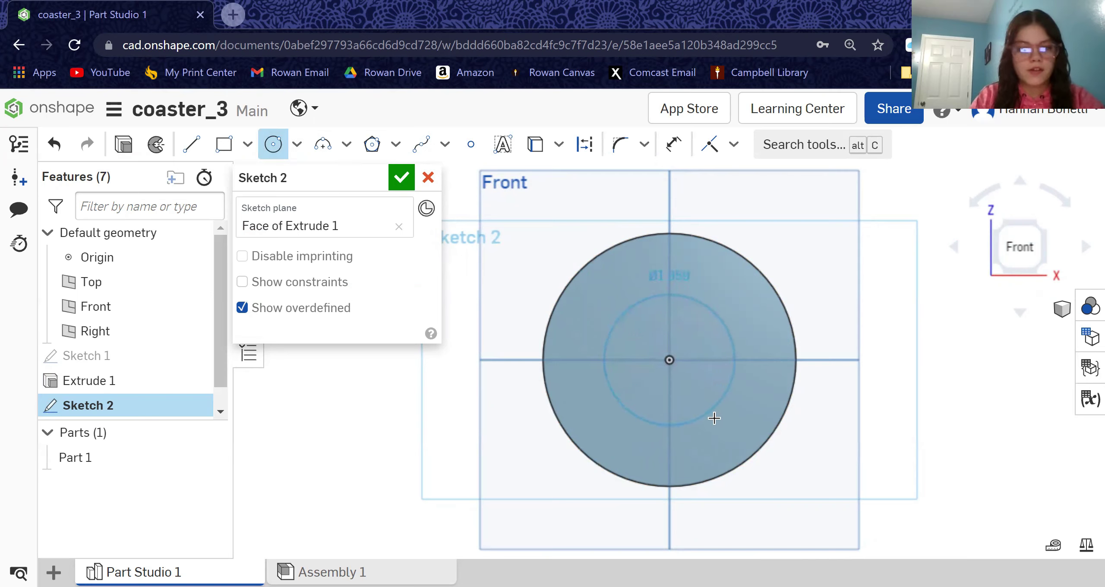
click(742, 447)
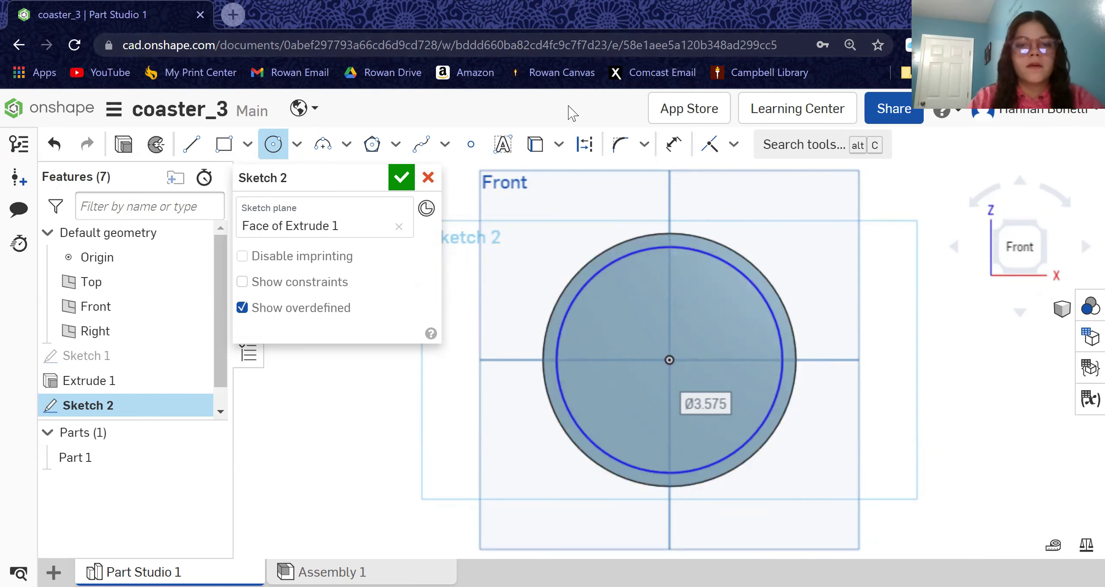
Step: Dimension the gap between the inner circle and the disc's outer edge to 0.2 in and finish the sketch
click(672, 150)
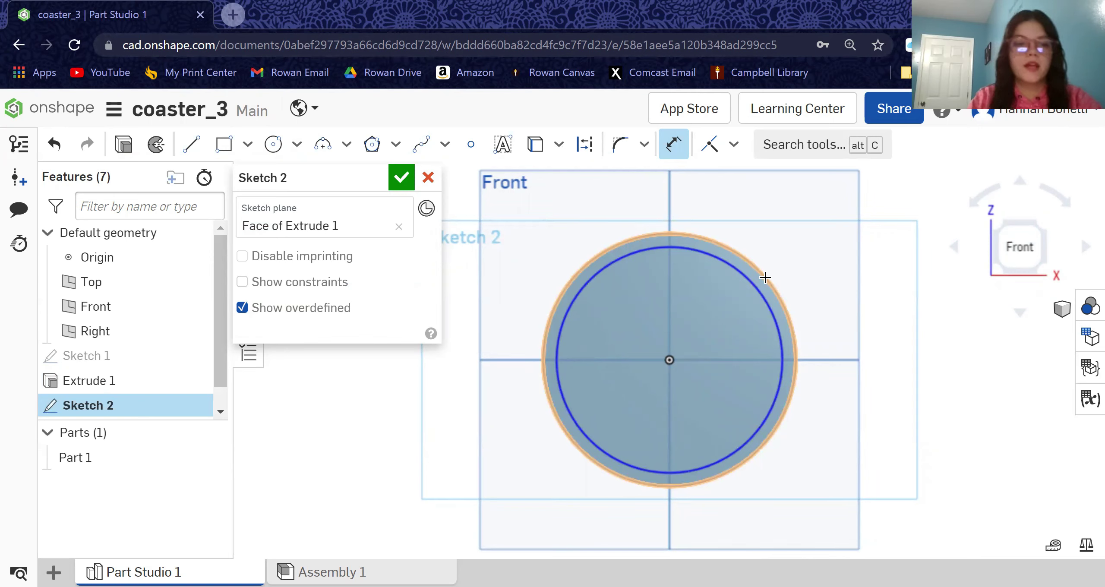
click(743, 278)
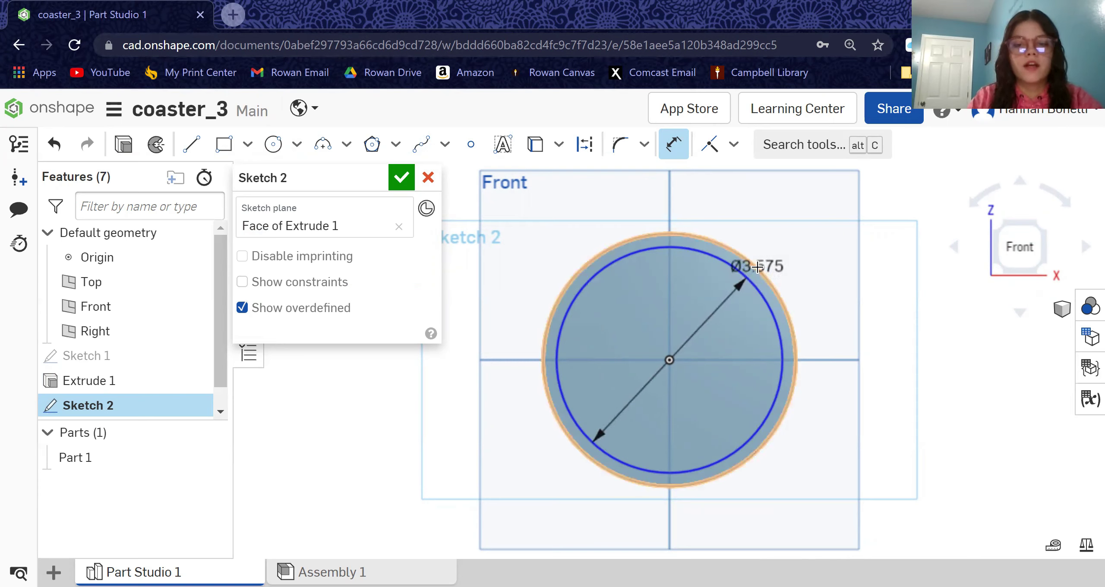
click(758, 268)
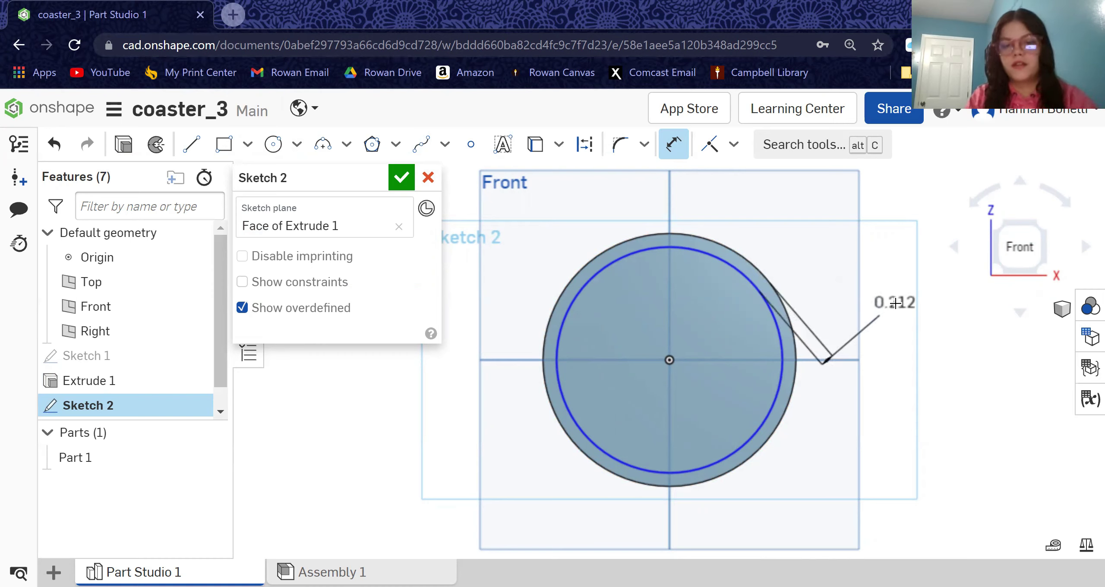
click(895, 302)
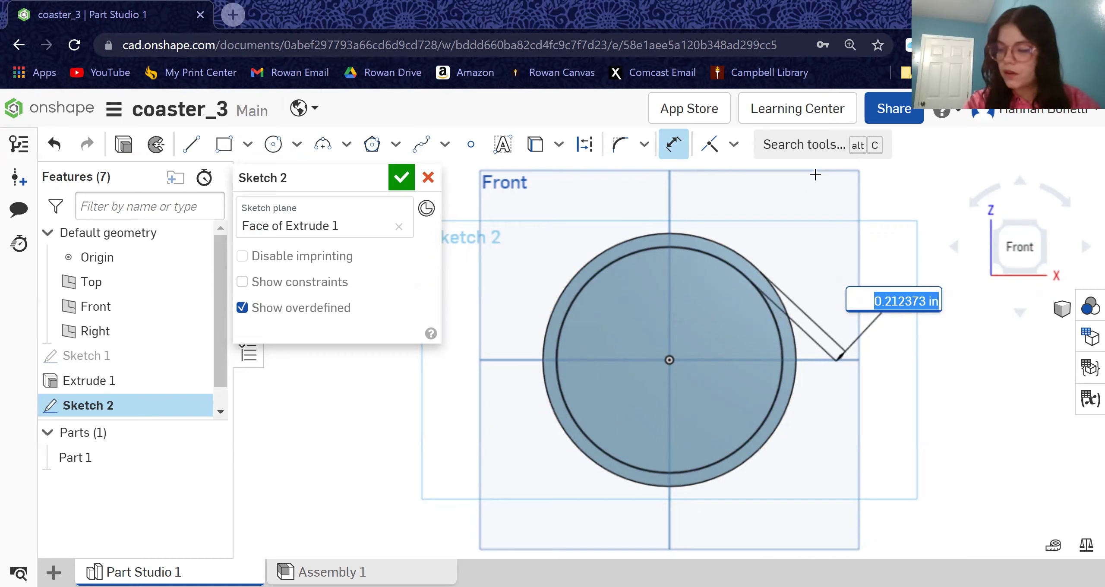
text(0)
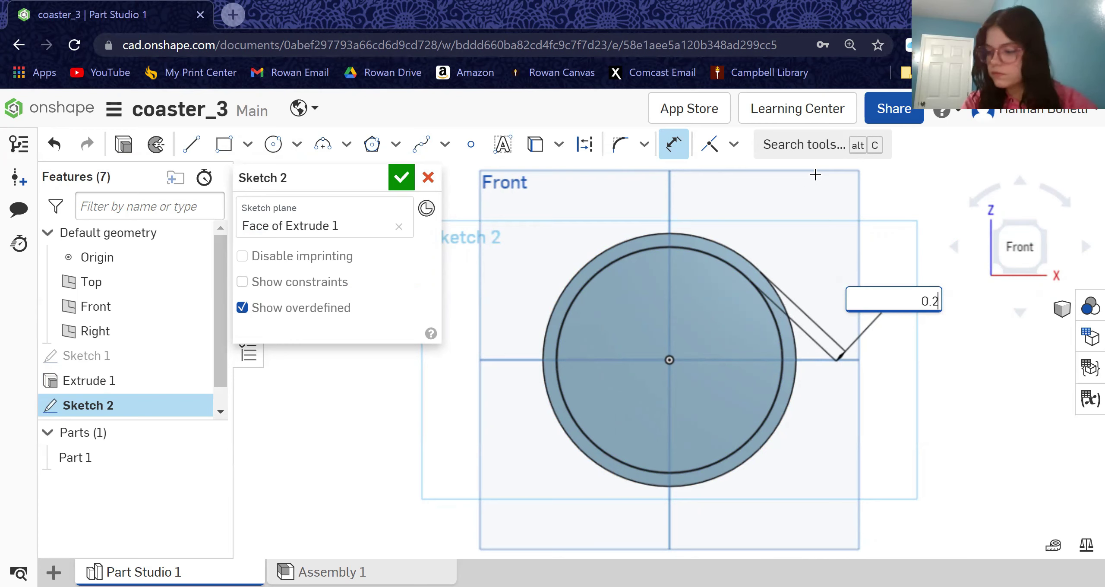
text(.2)
key(Return)
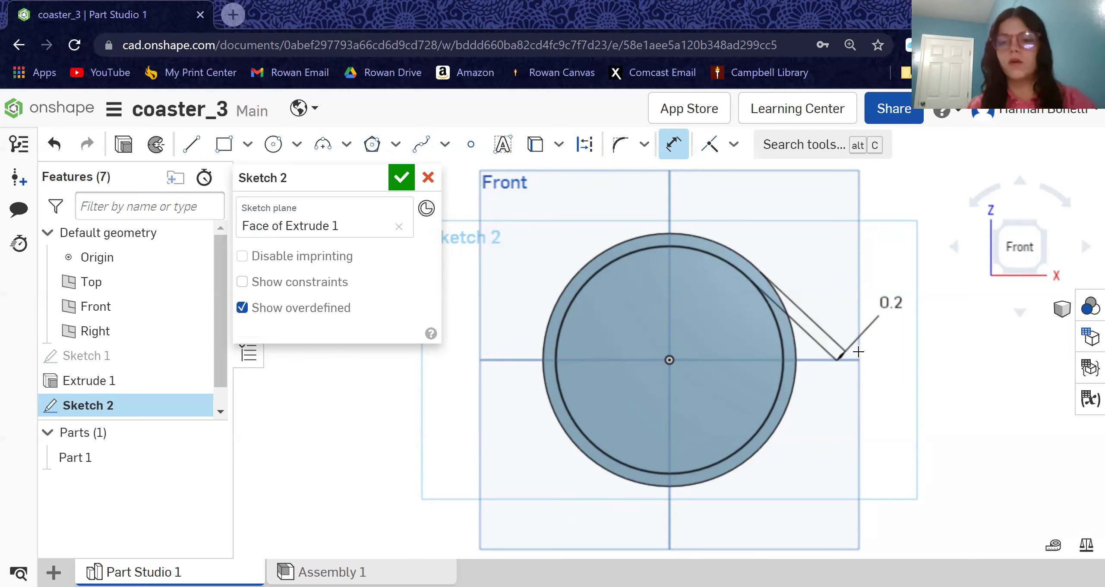
click(406, 181)
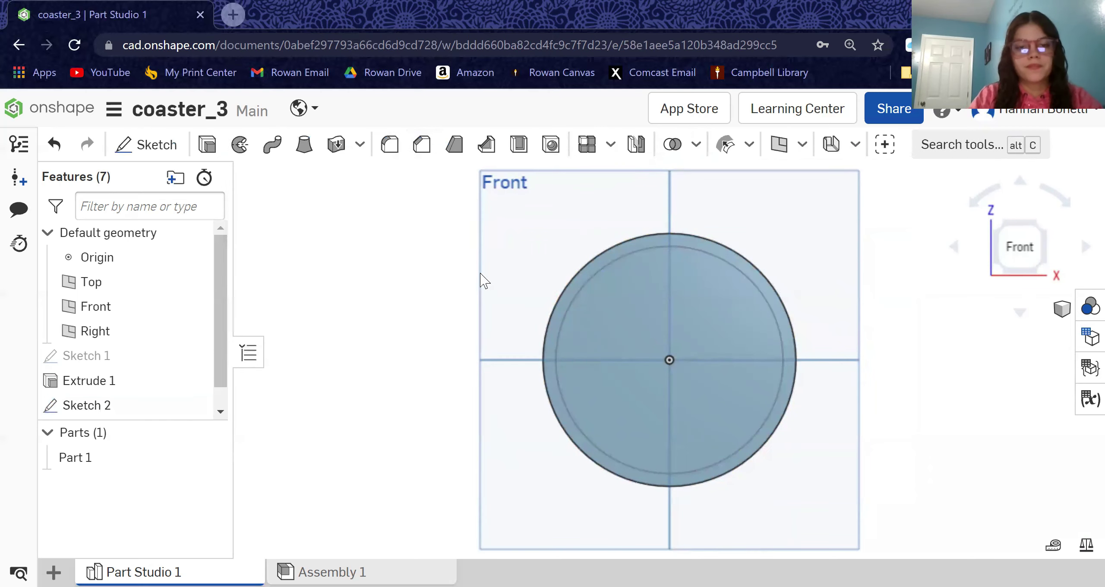
Step: Cut the inner circle region 0.15 in deep into the disc with a blind Extrude set to Remove
click(207, 149)
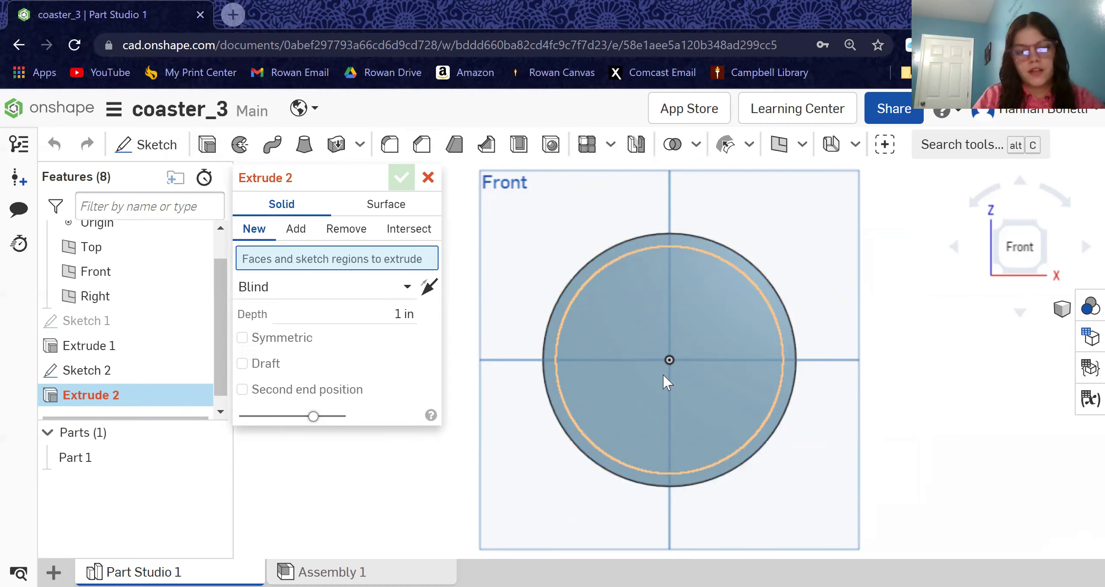
click(690, 334)
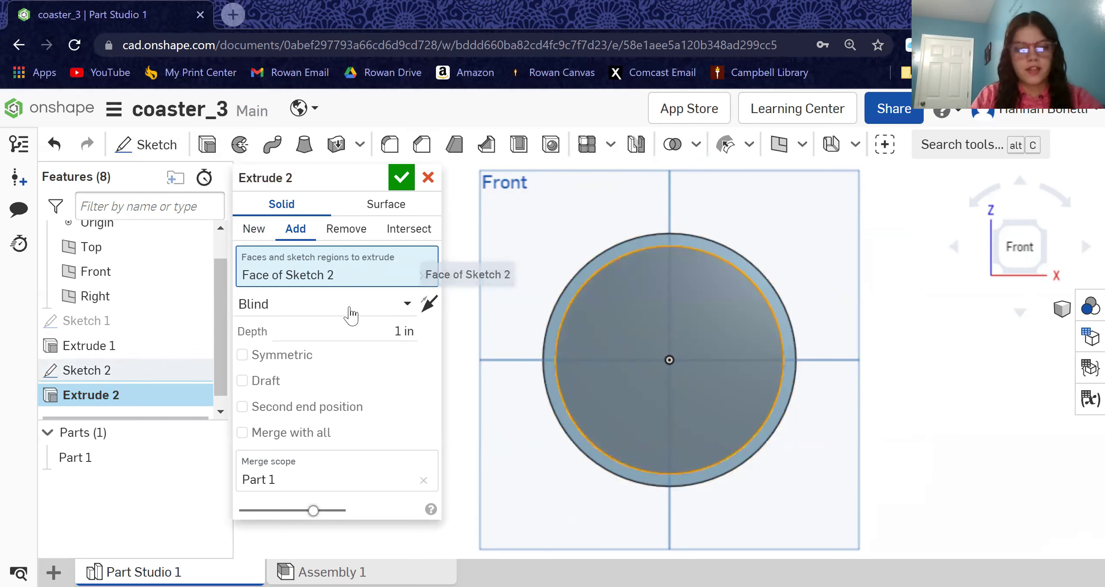
click(406, 331)
text(0.15)
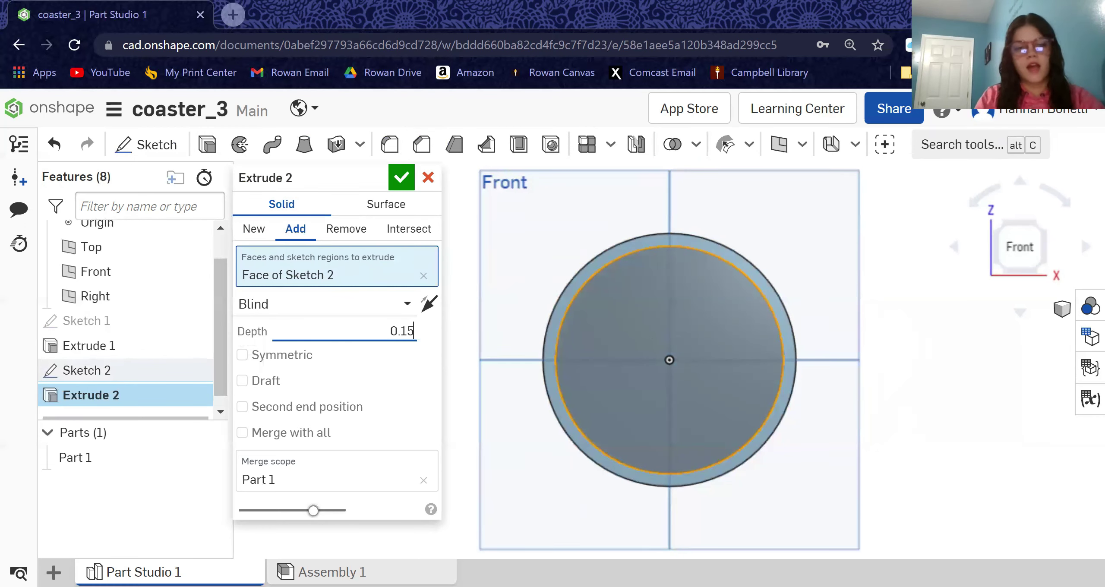
right_drag(917, 409, 981, 311)
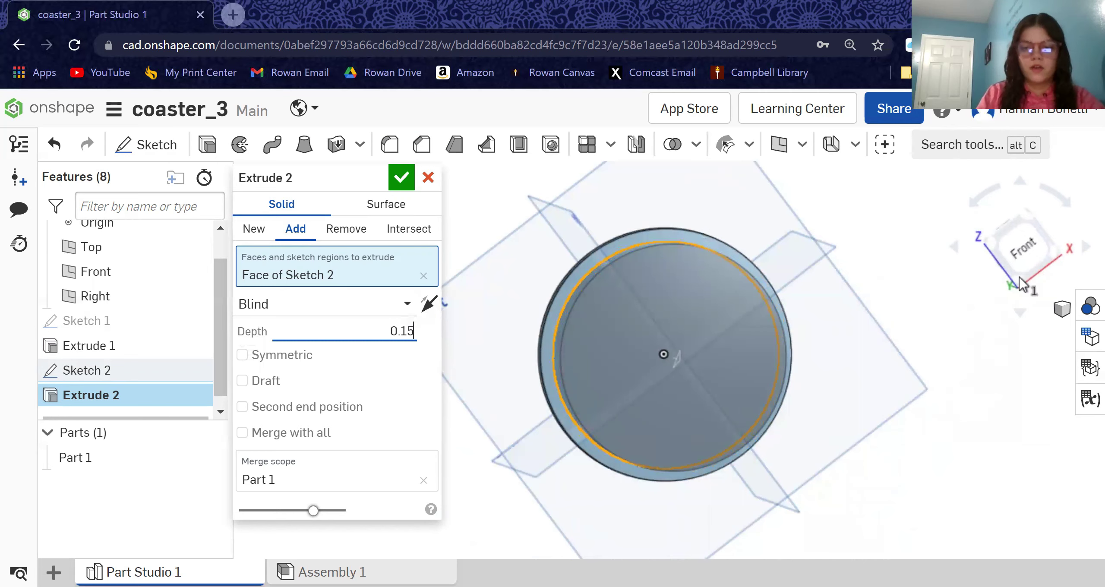
click(1032, 254)
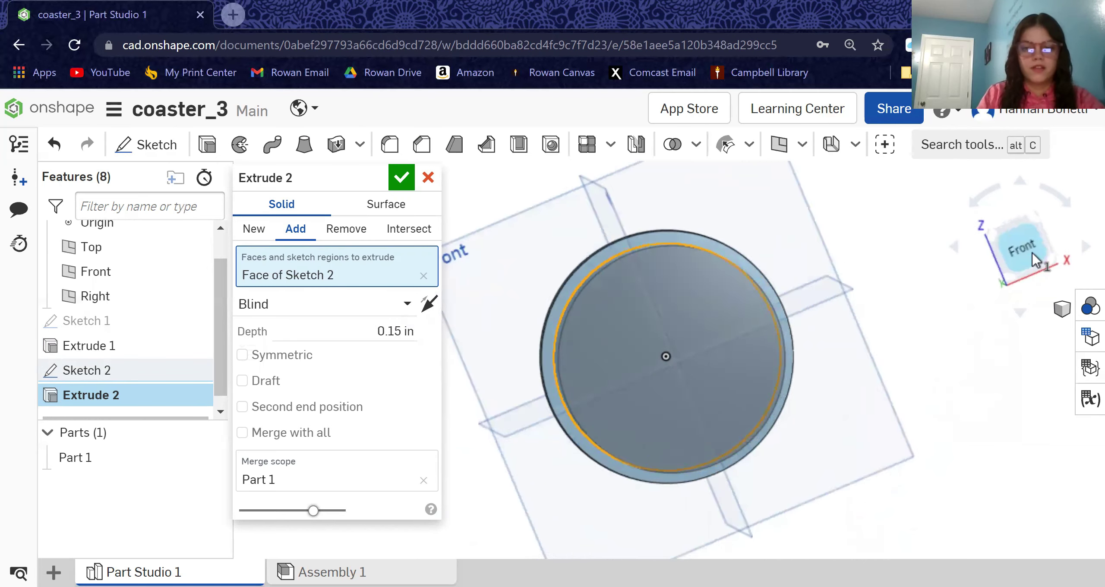
click(346, 229)
right_drag(965, 464, 931, 431)
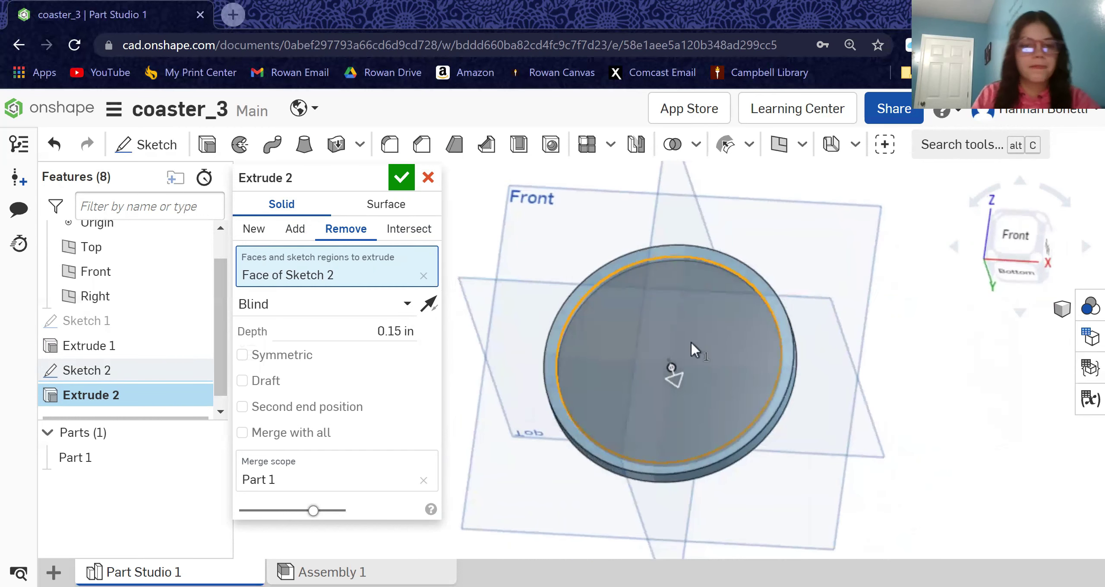
click(401, 178)
right_drag(971, 406, 927, 443)
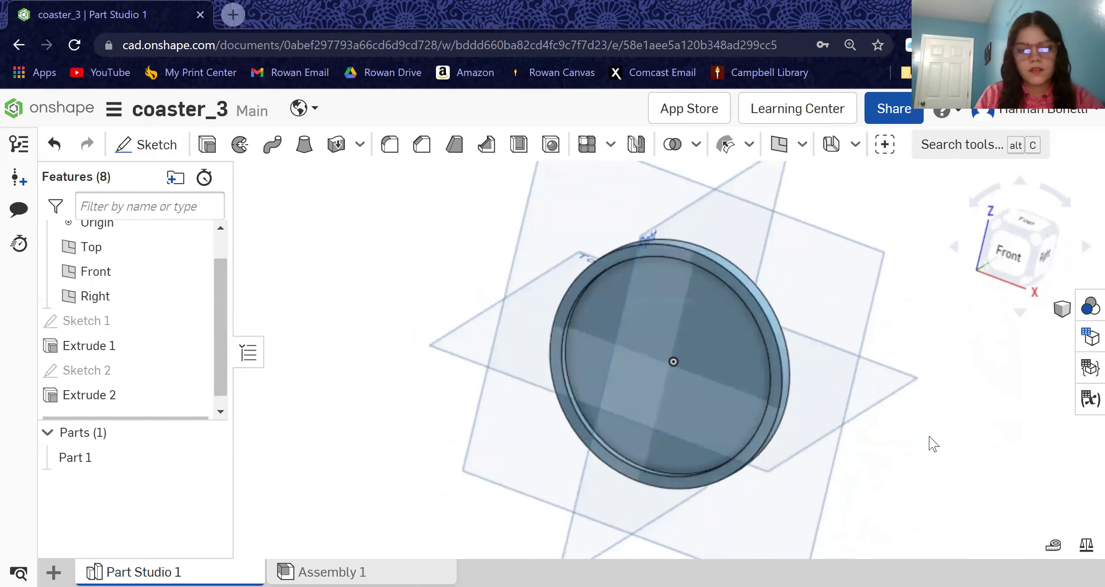
click(1009, 258)
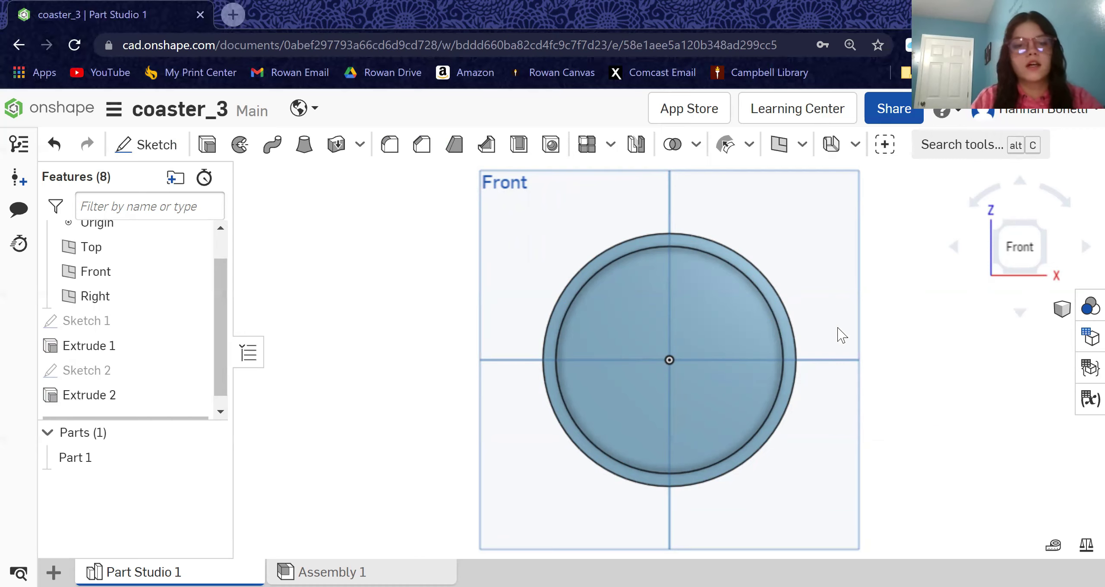
mouse_move(966, 368)
right_down()
mouse_move(957, 341)
mouse_move(966, 358)
right_up()
click(1029, 254)
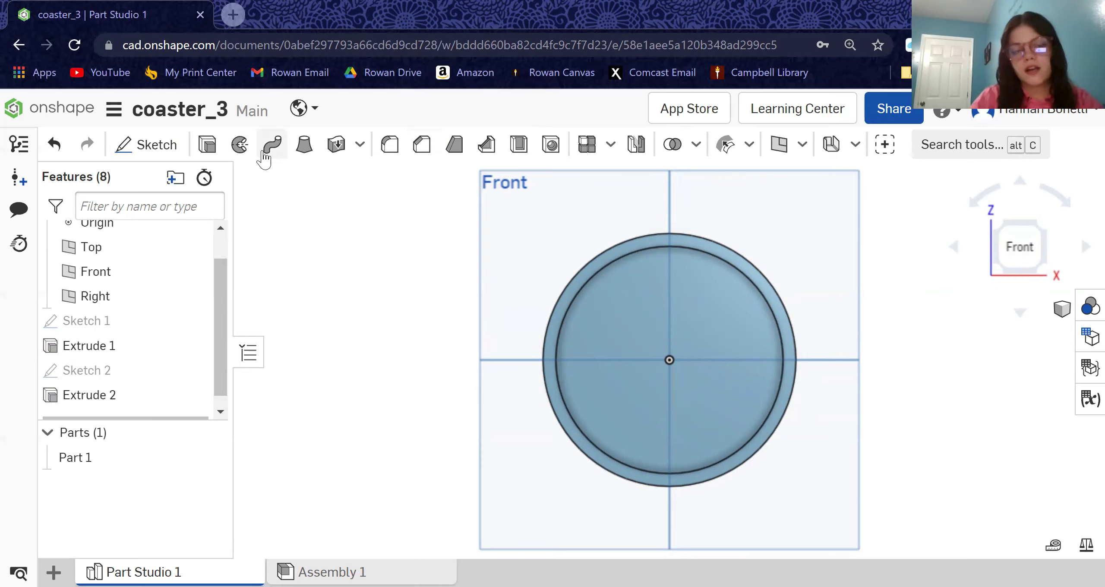
click(209, 147)
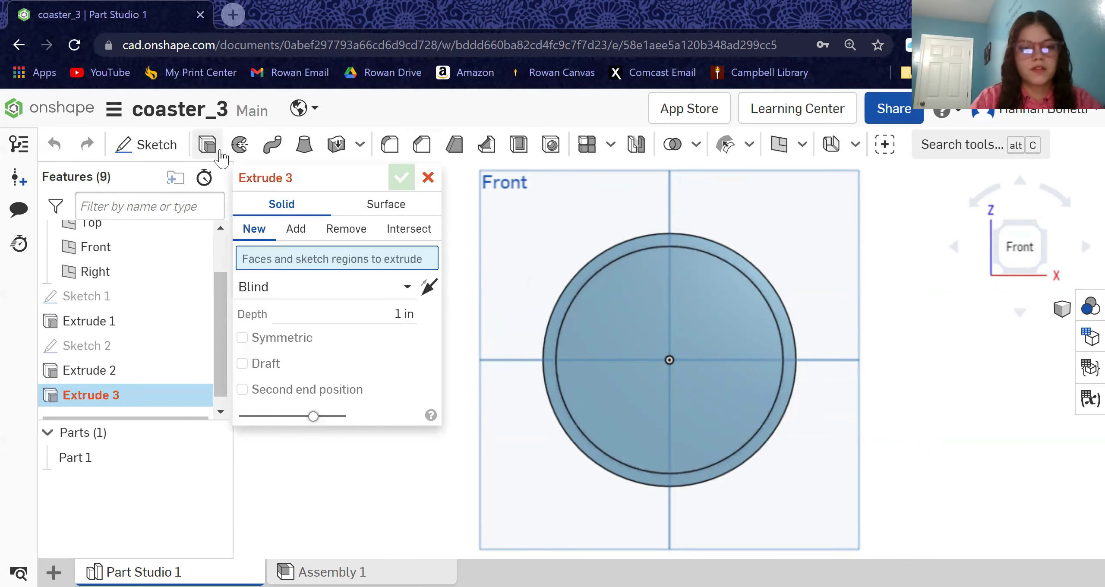
click(428, 178)
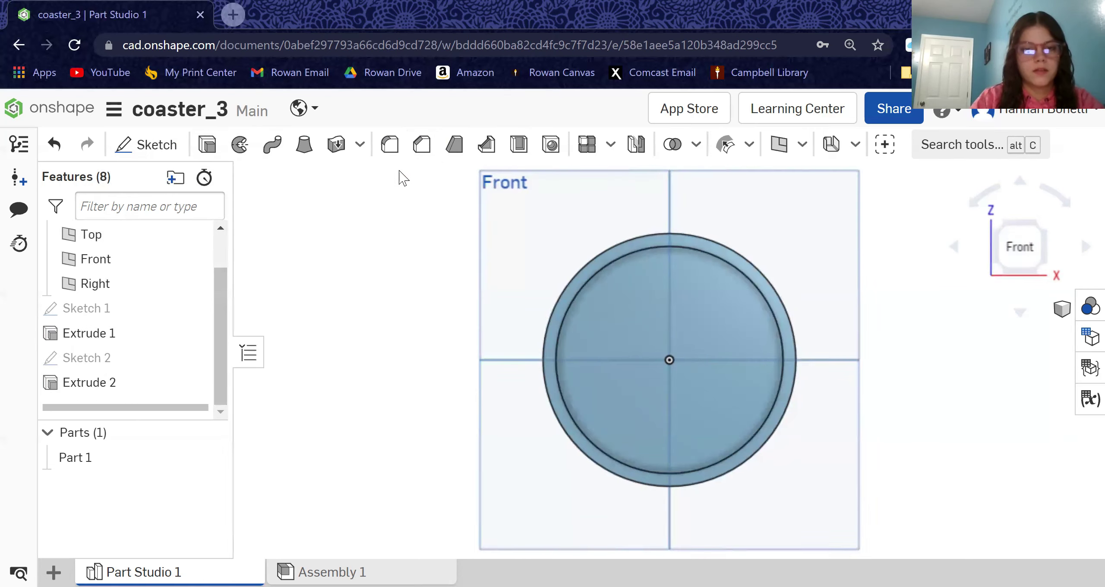
Step: Start a sketch on the recess floor and draw two circles about 3.19 in and 2.75 in in diameter, centred on the origin
click(159, 147)
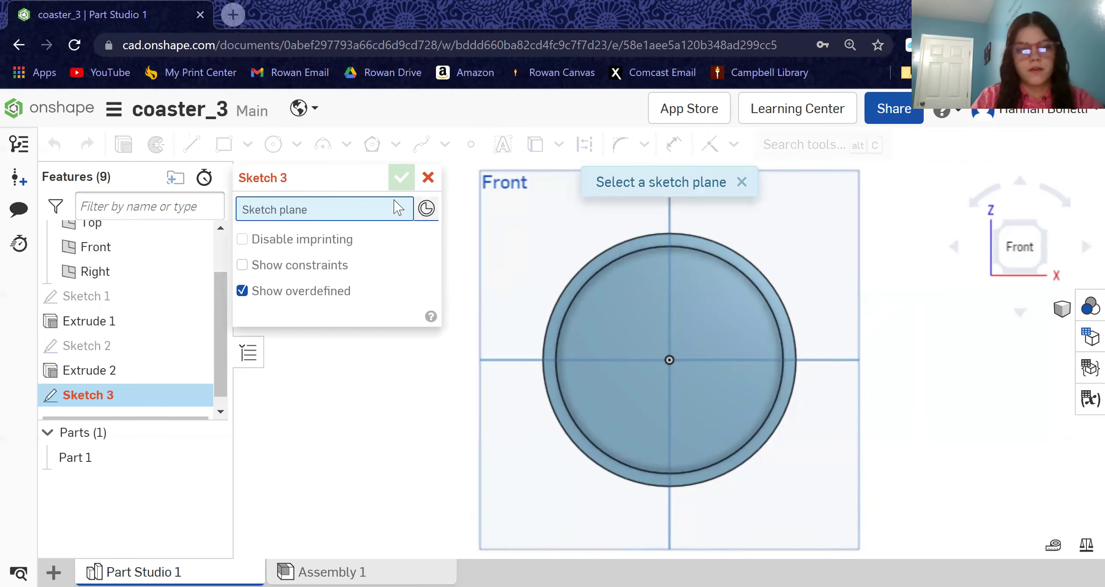
click(655, 323)
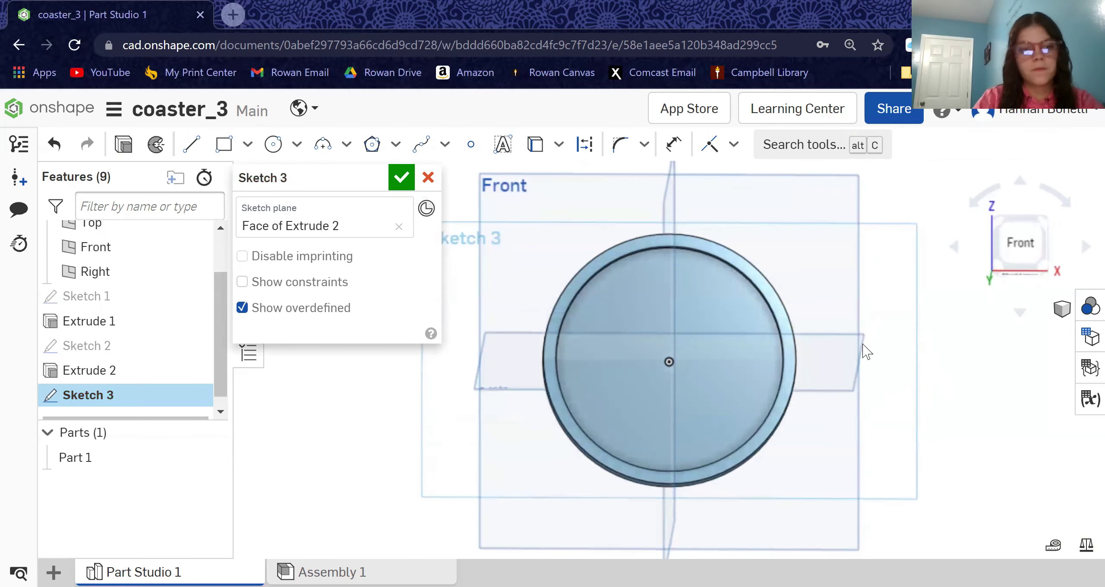
click(274, 146)
click(668, 362)
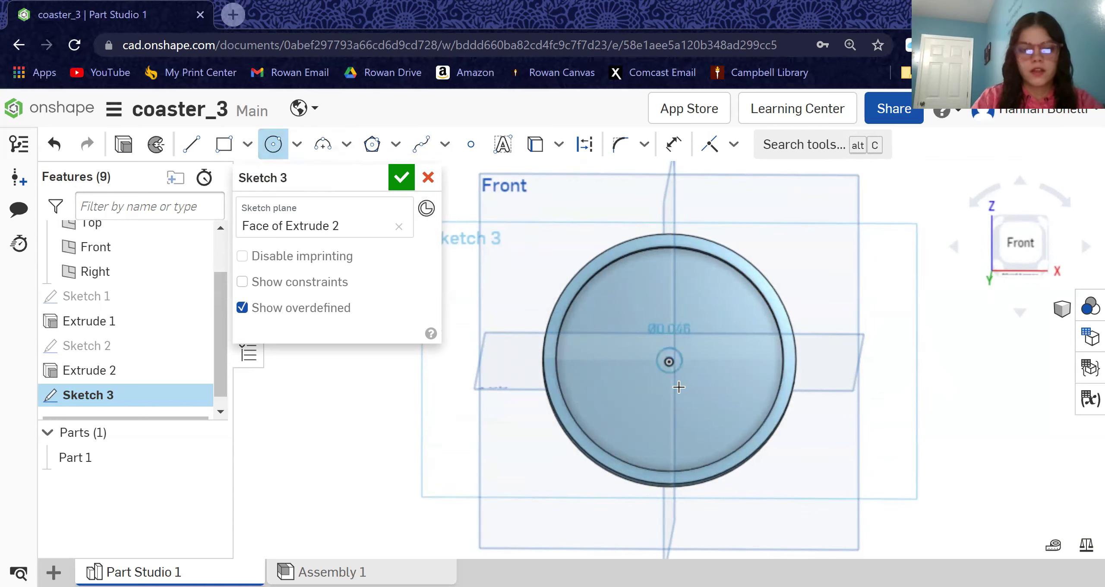
click(730, 440)
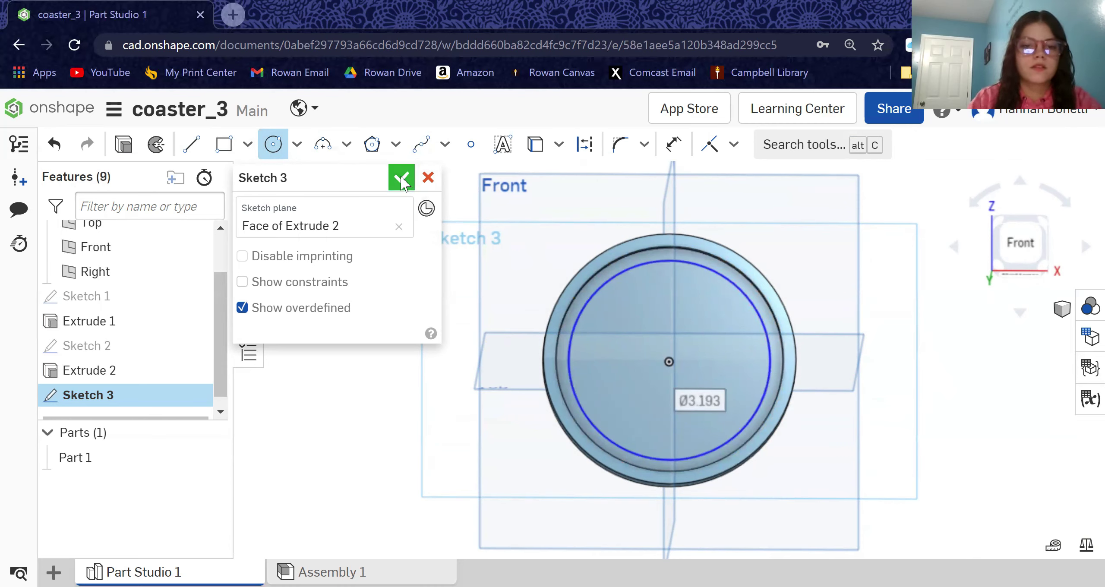
click(669, 361)
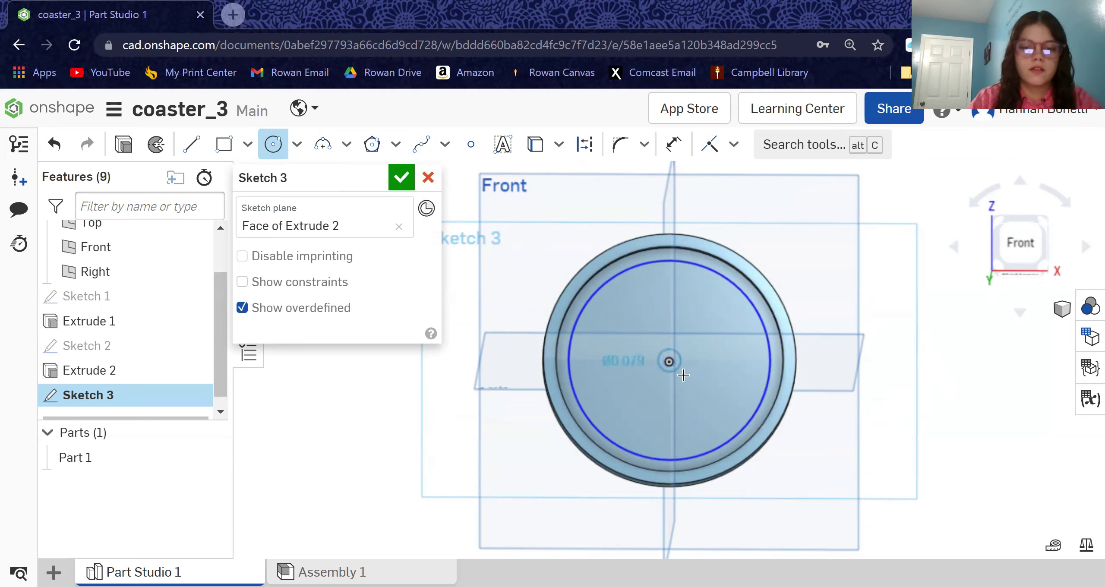
click(726, 425)
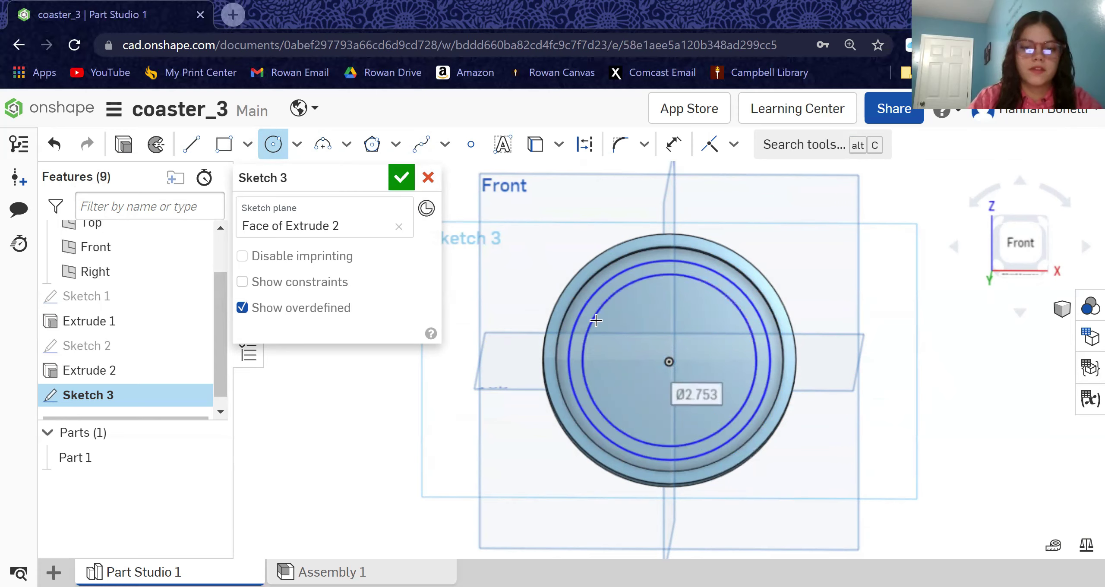
Step: Dimension the gap between the larger sketched circle and the recess edge to 0.2 in
click(673, 144)
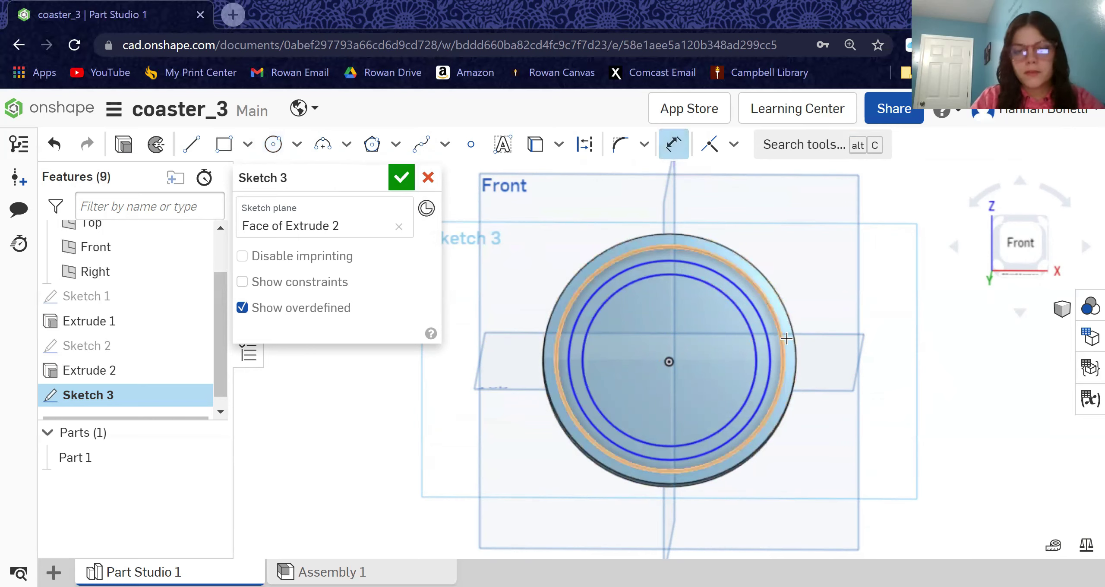
click(765, 338)
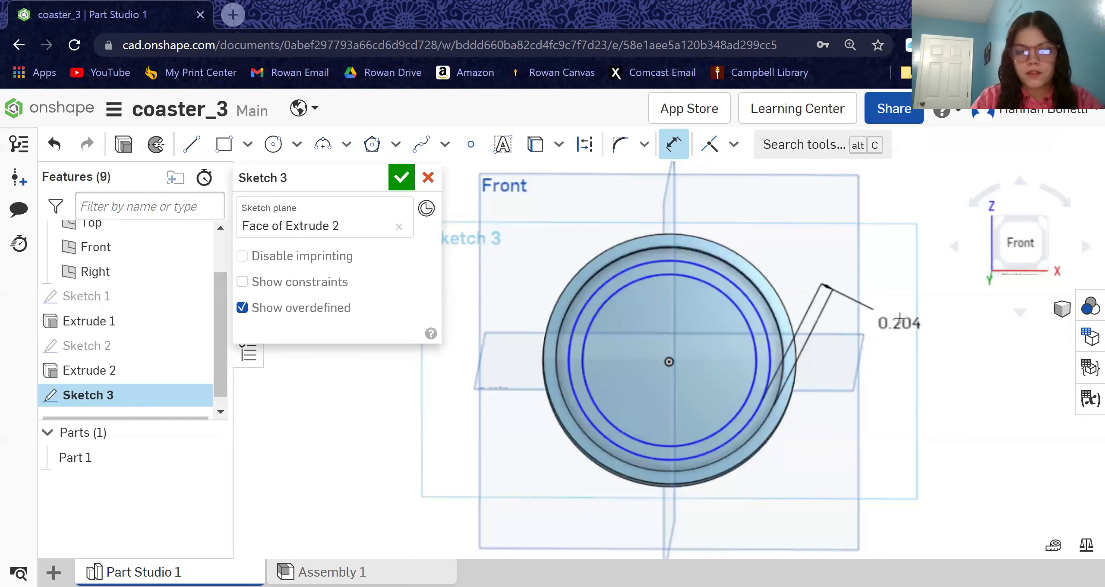
click(888, 313)
text(0.2)
key(Return)
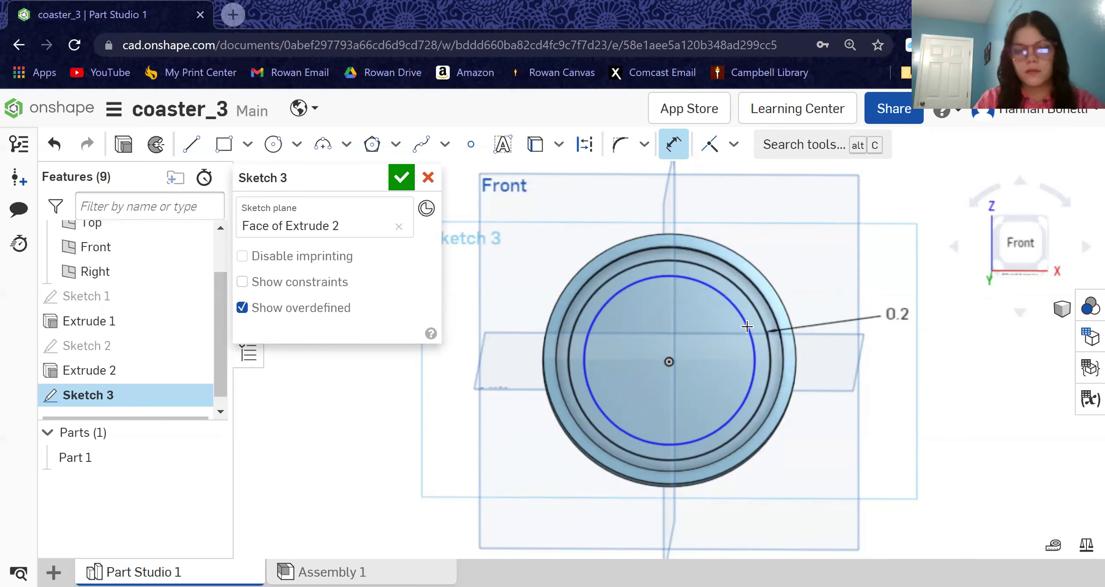
Step: Dimension the spacing between the two sketched circles to 0.2 in and finish the sketch
click(755, 360)
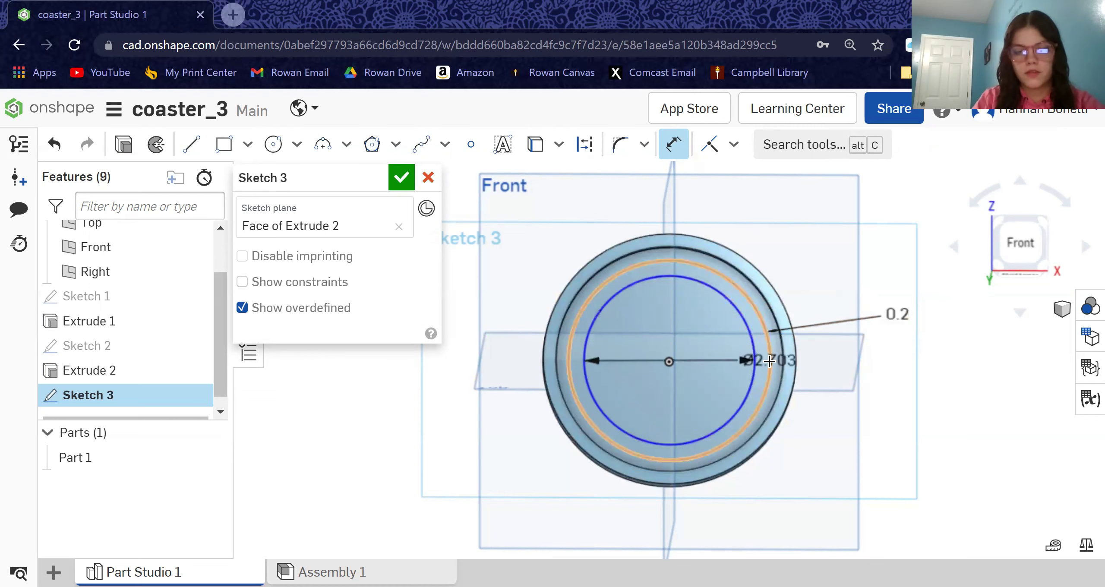
click(770, 361)
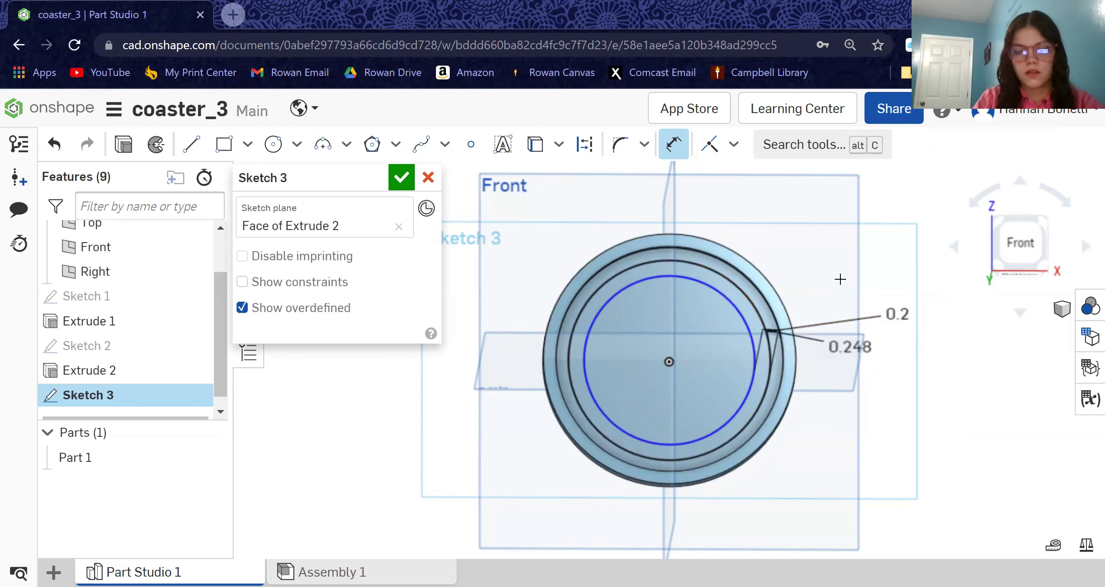
click(881, 245)
text(0.2)
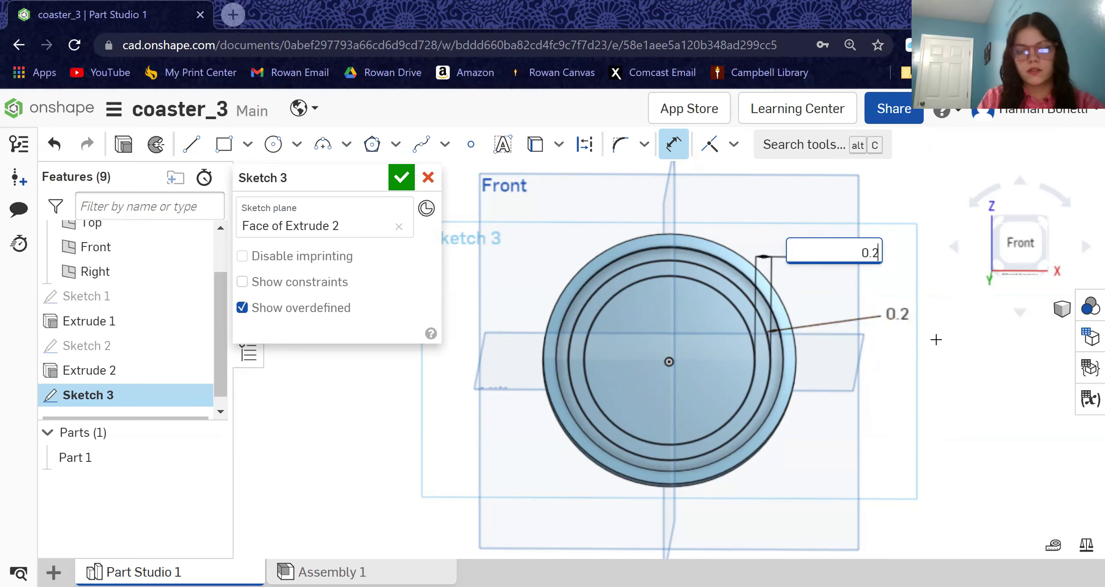
click(401, 178)
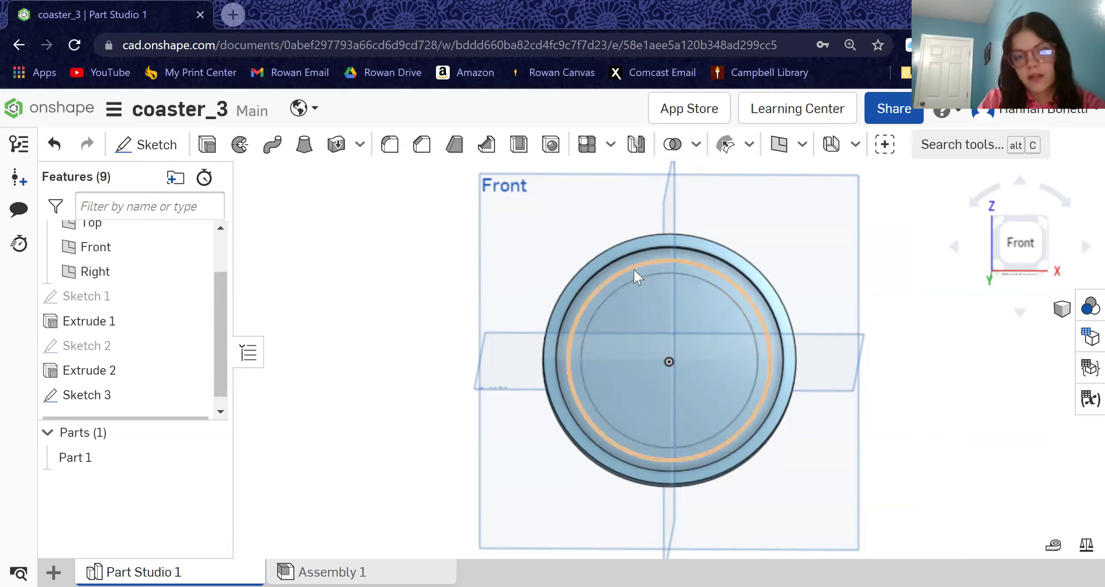
Step: Extrude the ring region between the two sketched circles 0.15 in, blind, adding it to the coaster body
mouse_move(959, 383)
right_down()
mouse_move(957, 363)
mouse_move(965, 395)
mouse_move(956, 389)
right_up()
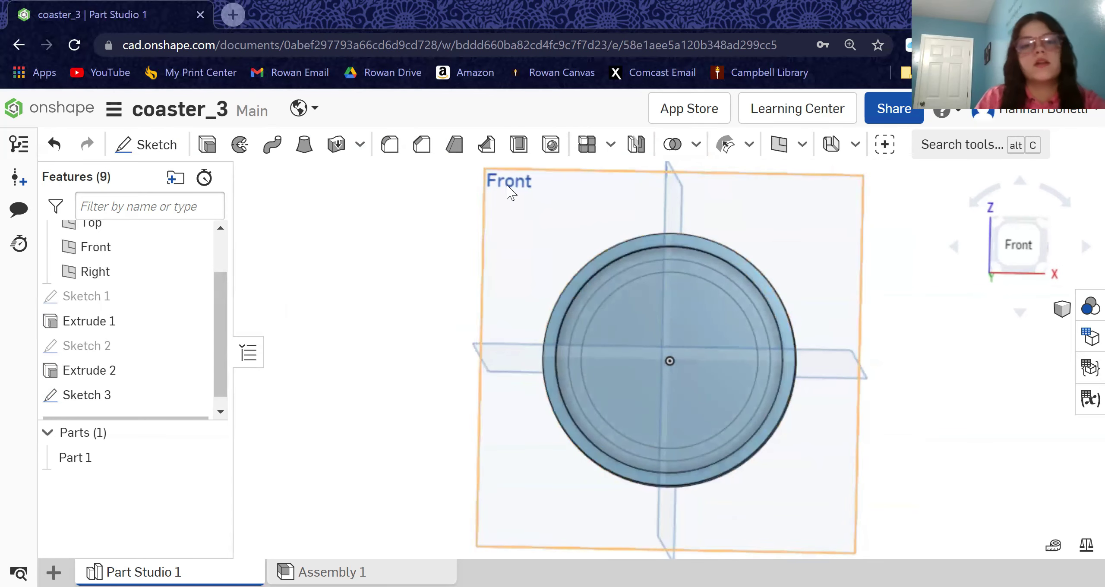
click(207, 145)
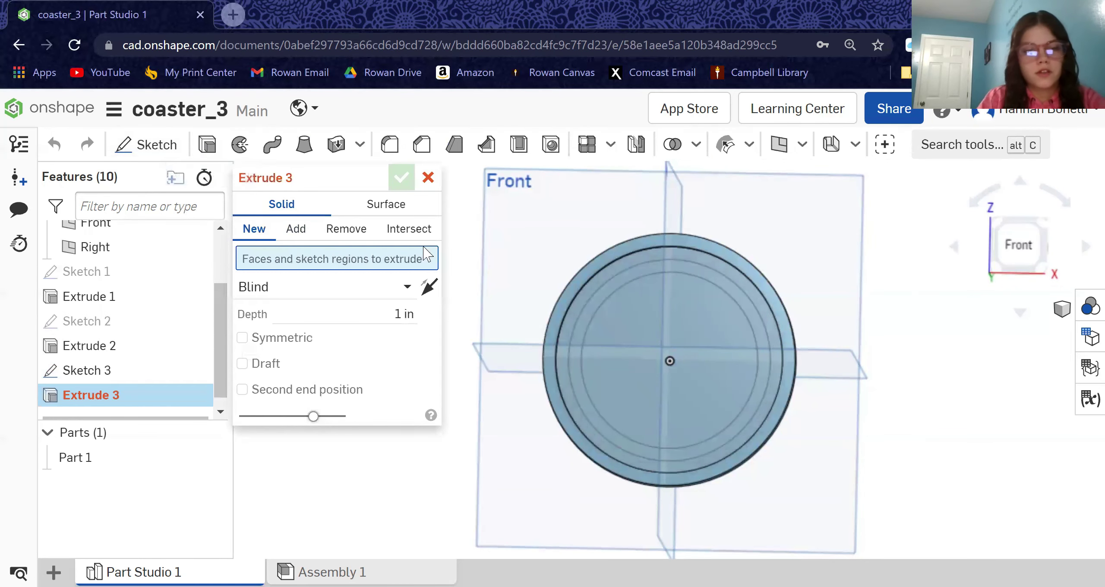
click(590, 299)
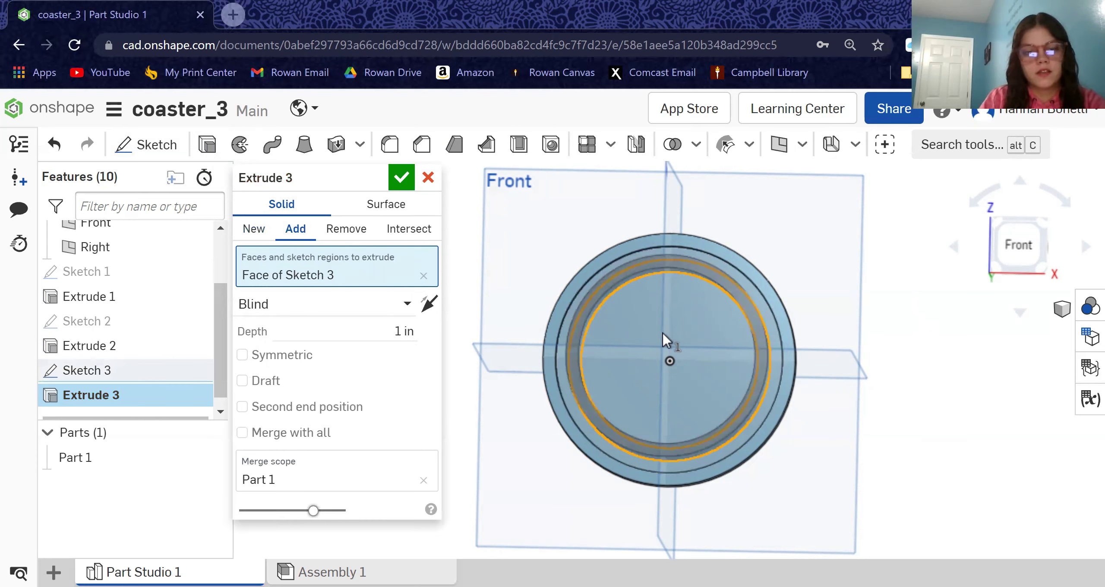
click(409, 331)
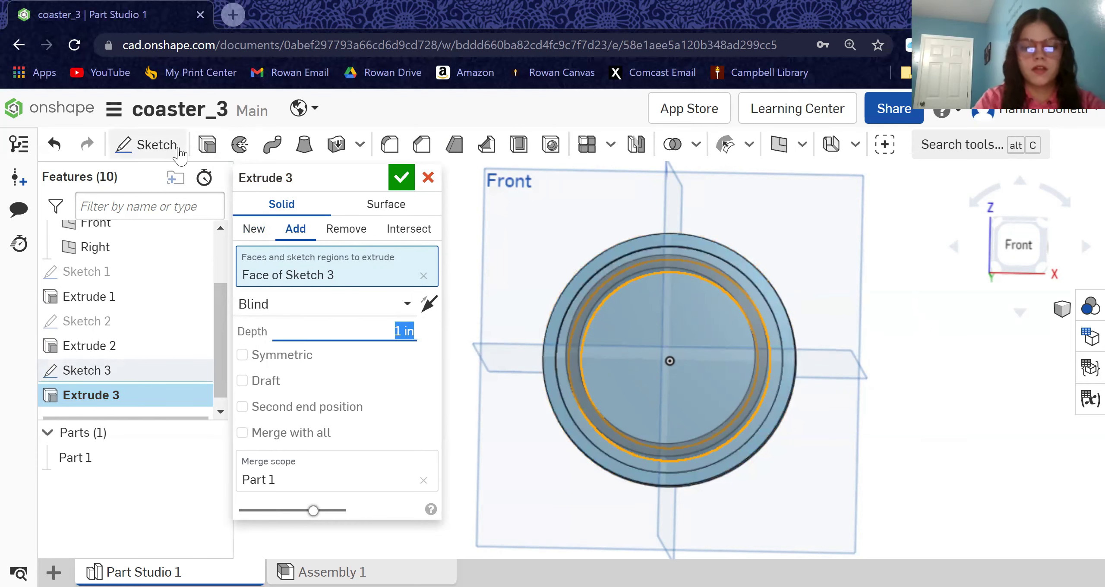
text(0.15)
key(Return)
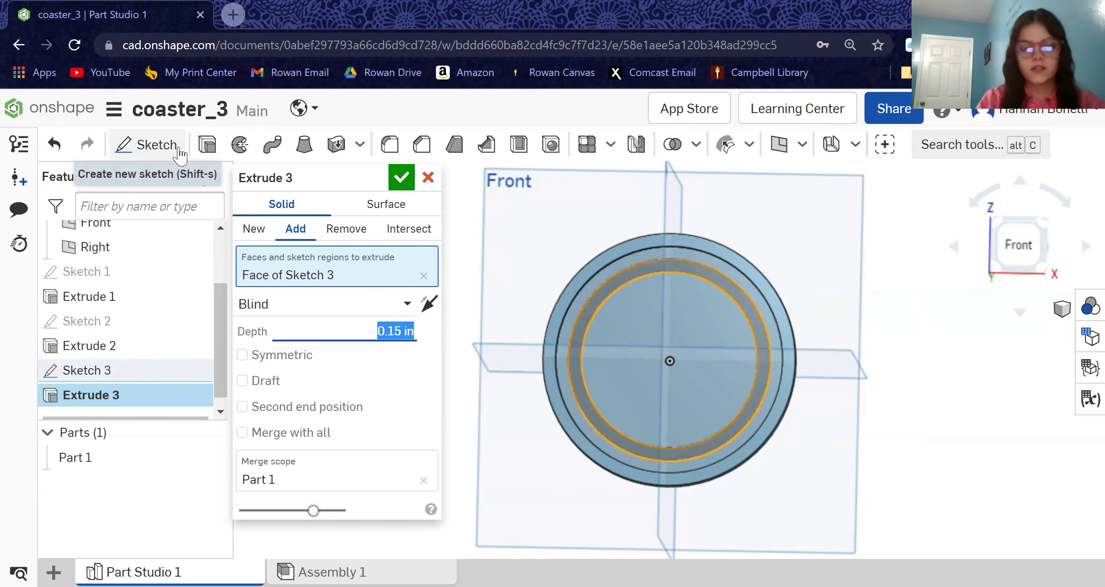
right_drag(942, 427, 976, 390)
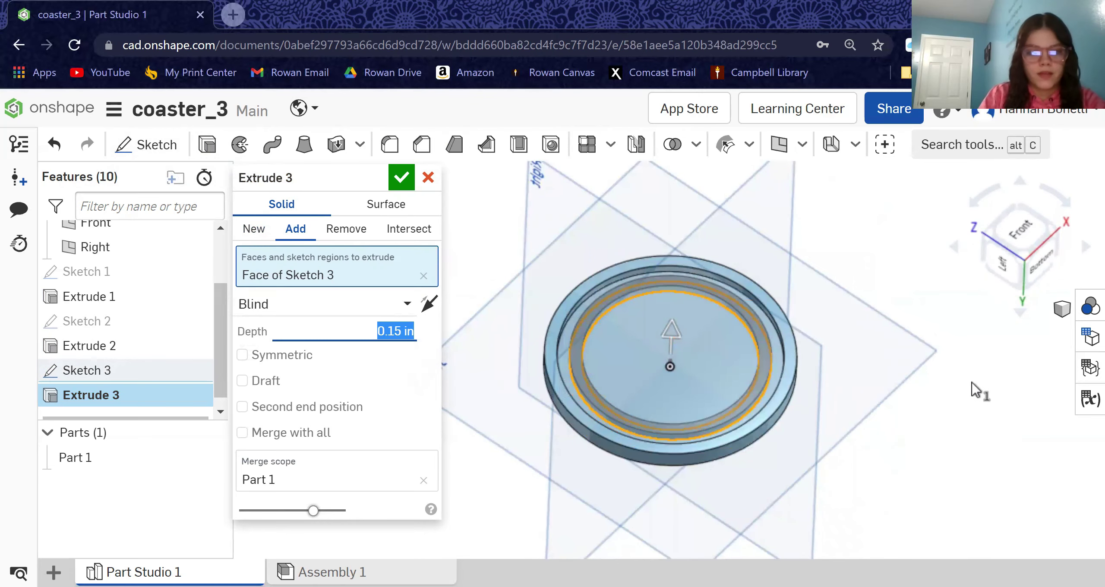
click(401, 178)
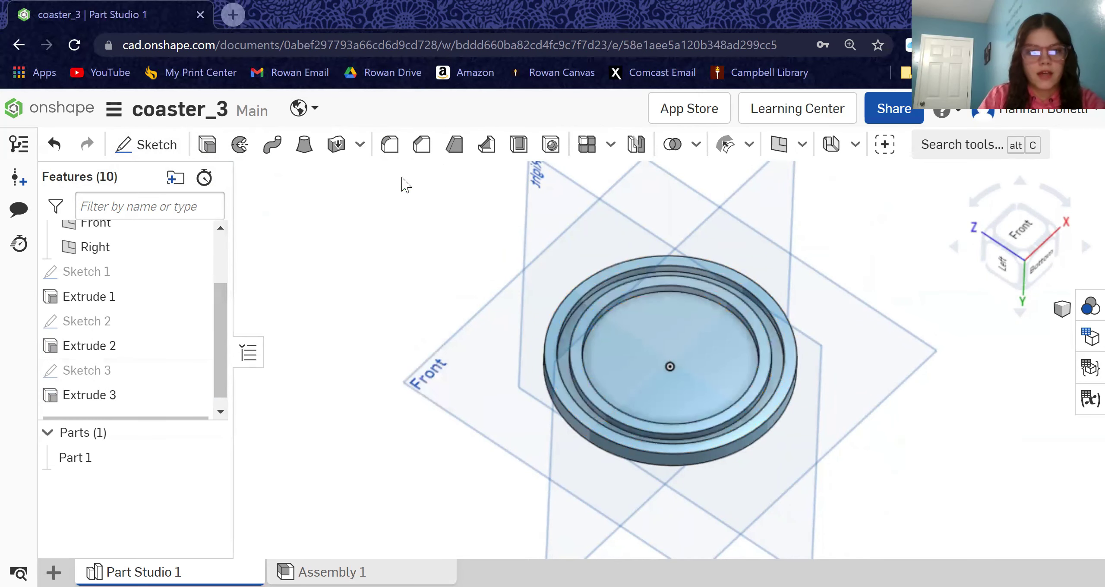
Step: Start a sketch on the recess floor inside the ring and draw two origin-centred circles about 2.29 in and 1.86 in in diameter
right_drag(963, 407, 967, 380)
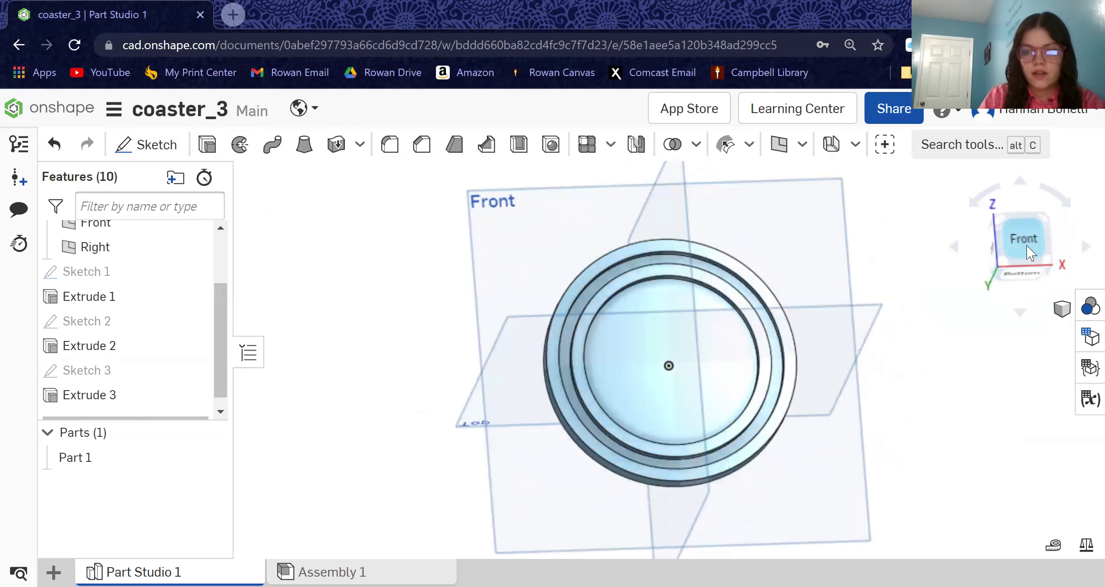
click(1026, 245)
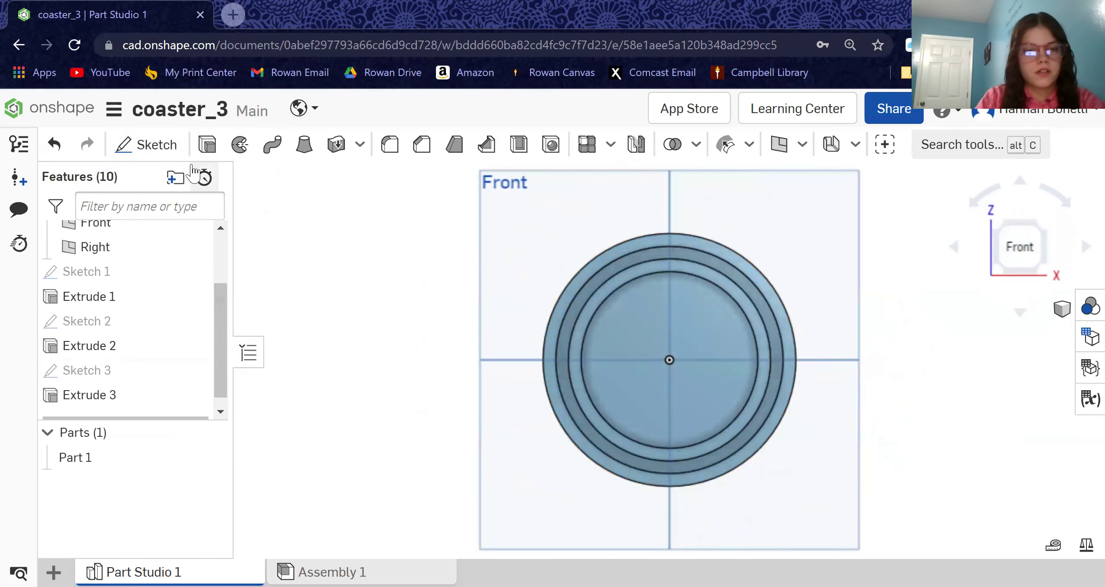
click(146, 144)
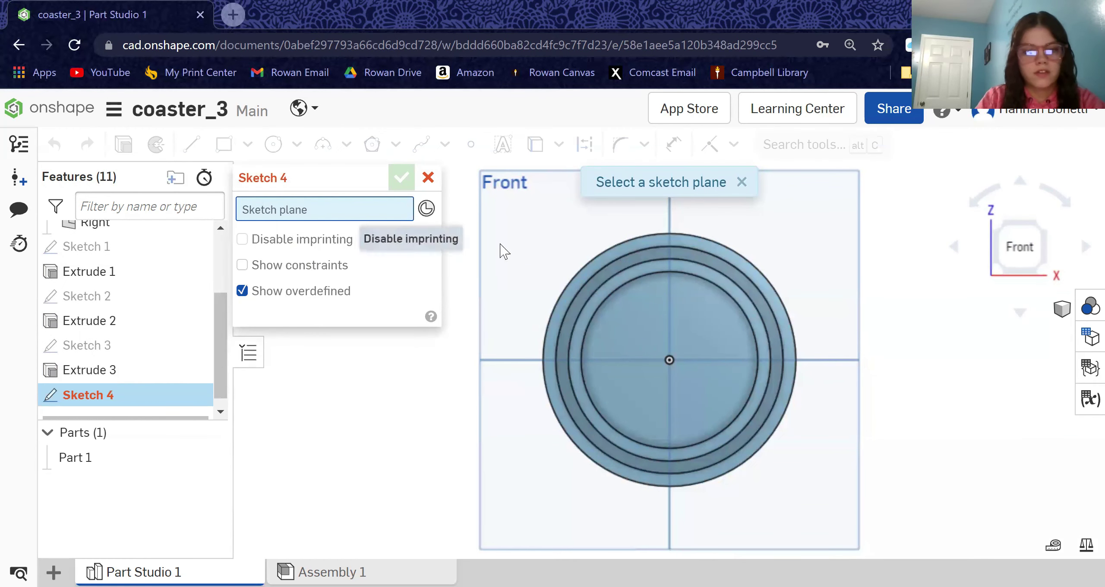
click(605, 316)
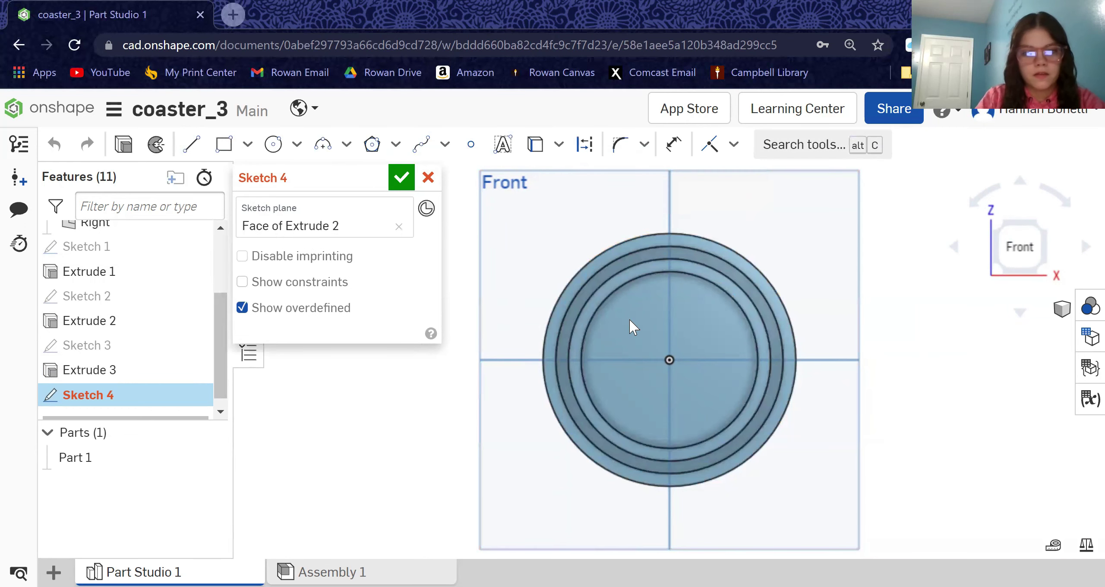
click(273, 146)
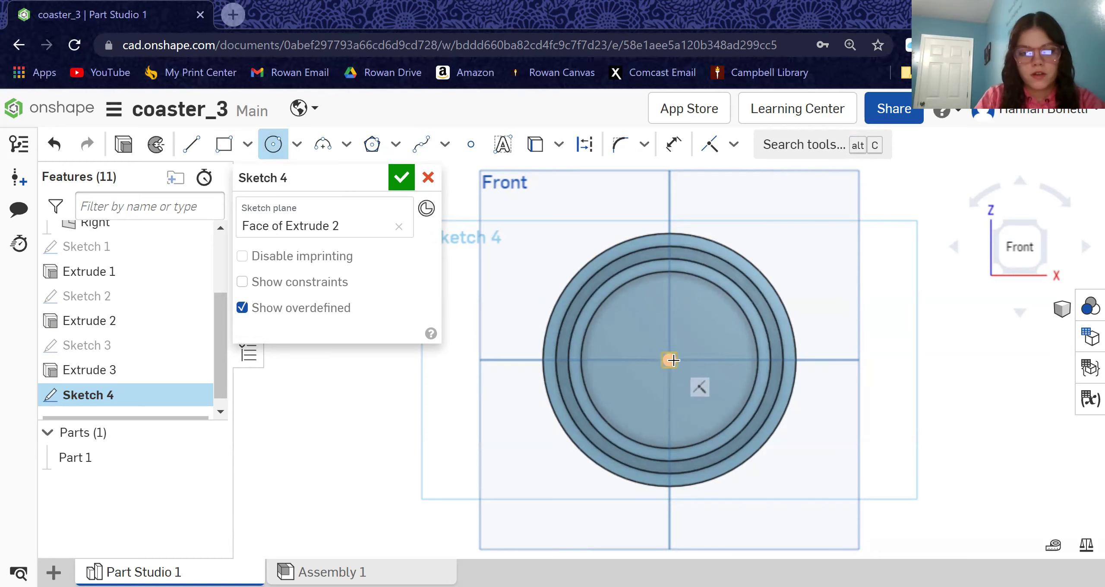
click(723, 409)
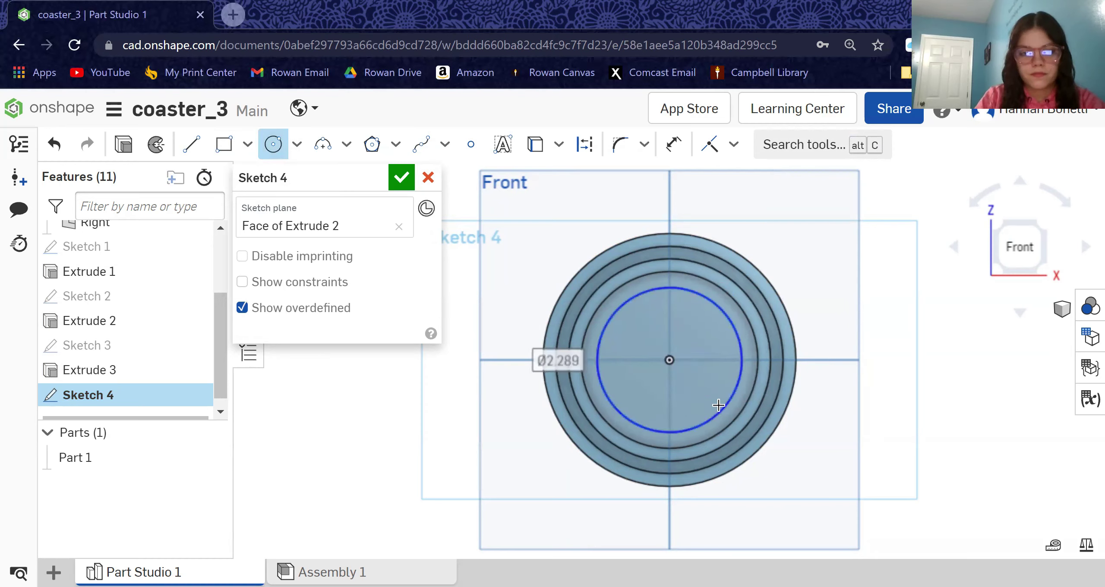
click(669, 359)
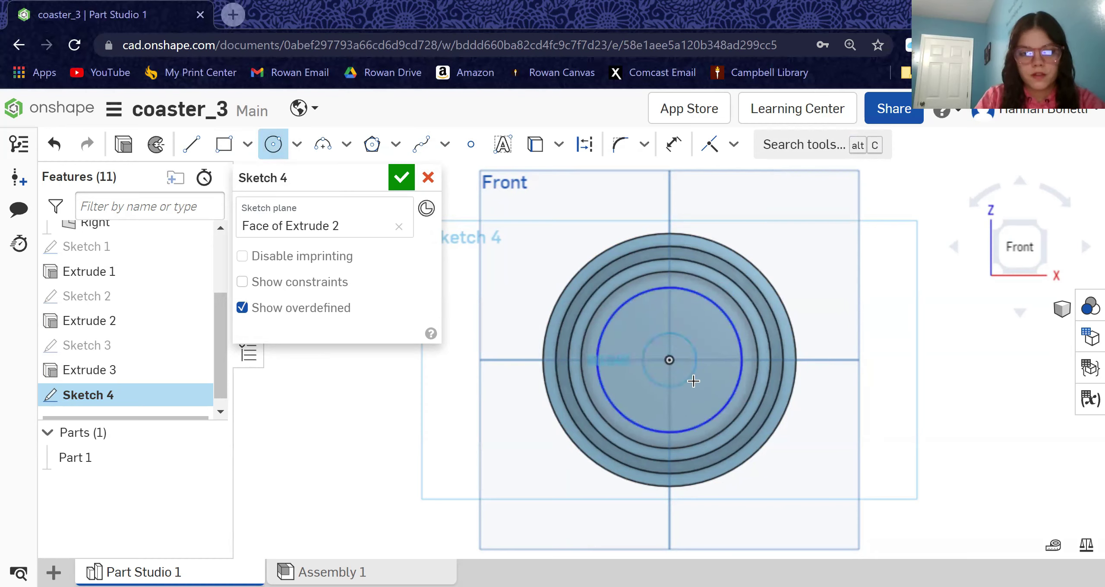
click(710, 403)
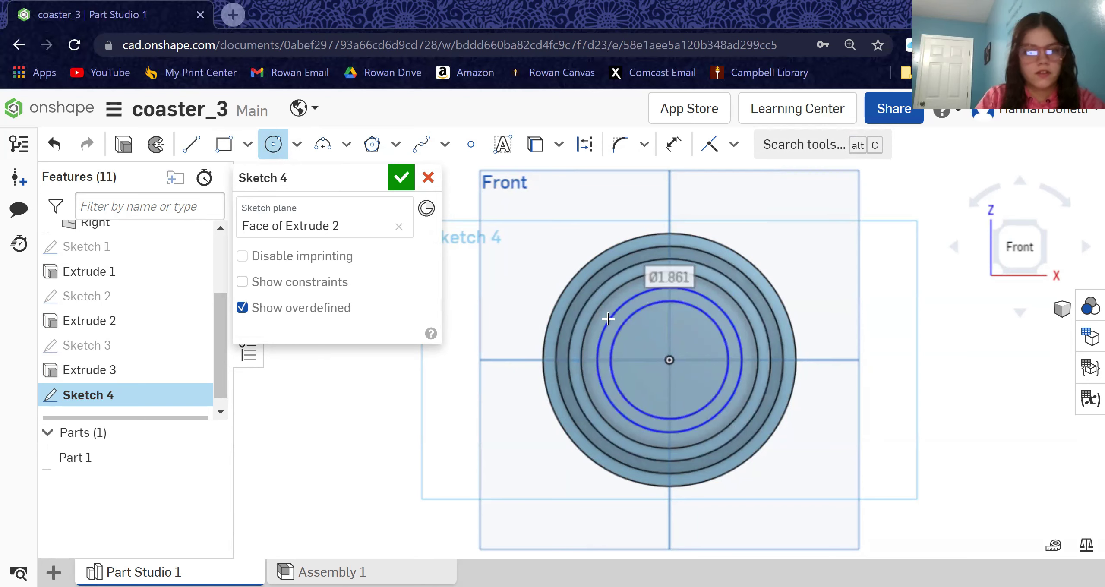
Step: Dimension the gap between the larger new circle and the raised ring's inner edge to 0.2 in
click(673, 143)
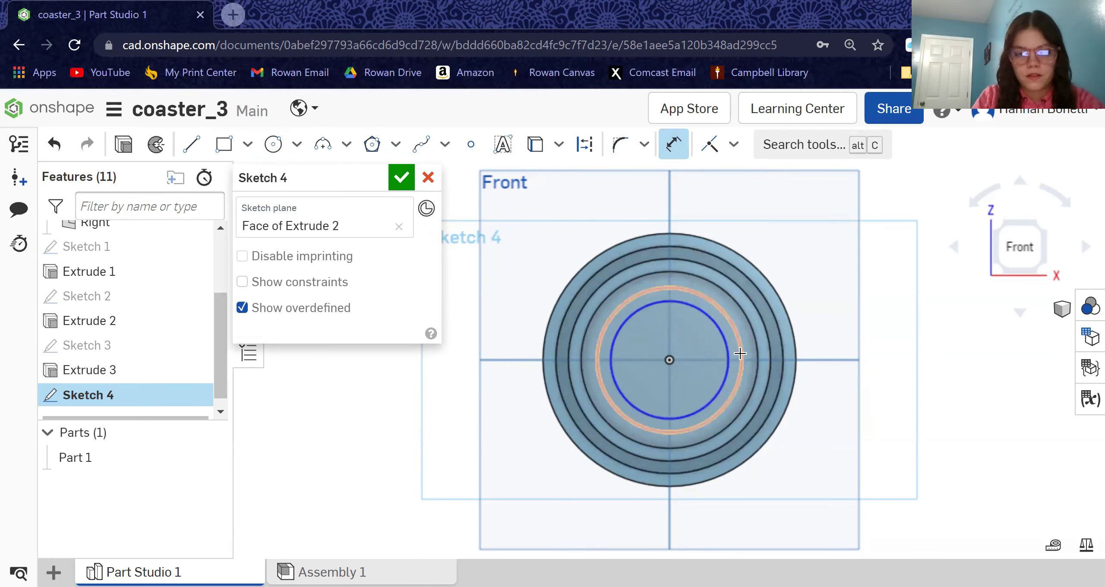
click(739, 354)
drag(754, 280, 753, 211)
double_click(764, 213)
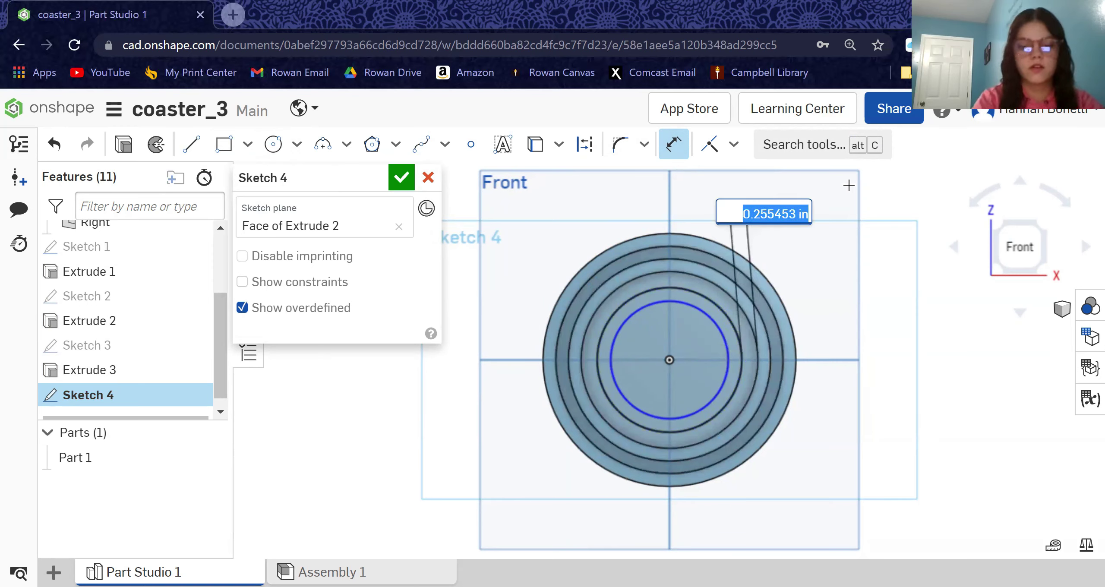
text(0.2)
key(Return)
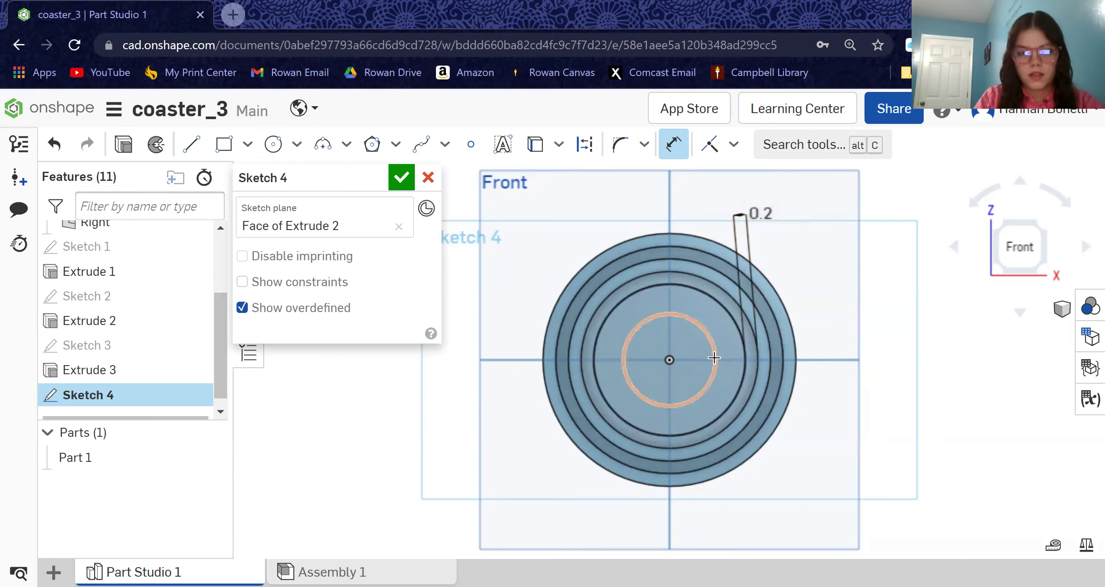
Step: Dimension the spacing between the two new circles inside the raised ring to 0.2 in and finish the sketch
click(746, 364)
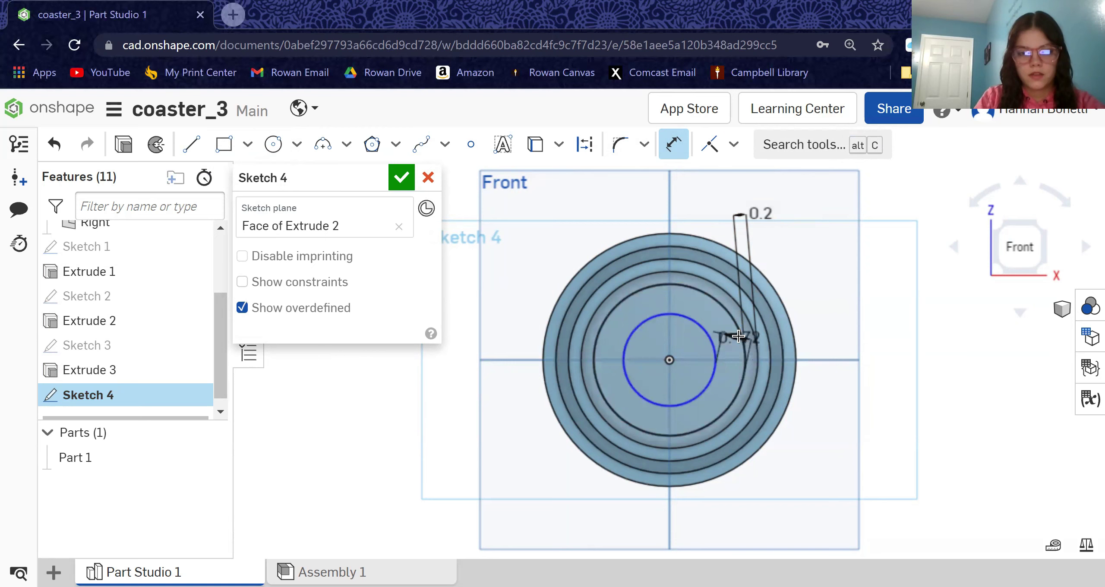
click(856, 203)
text(0.2)
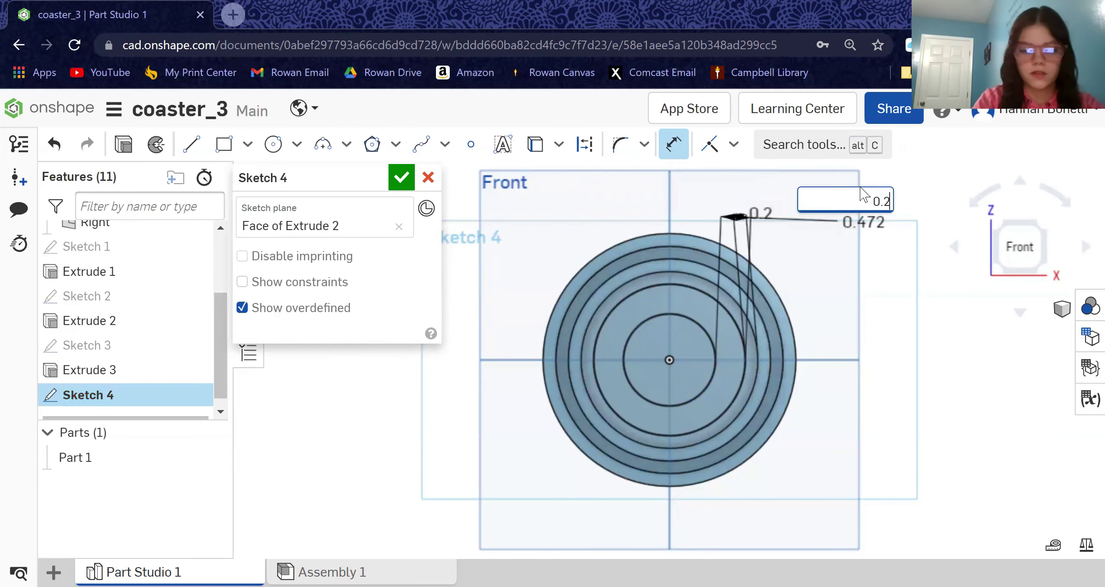
key(Return)
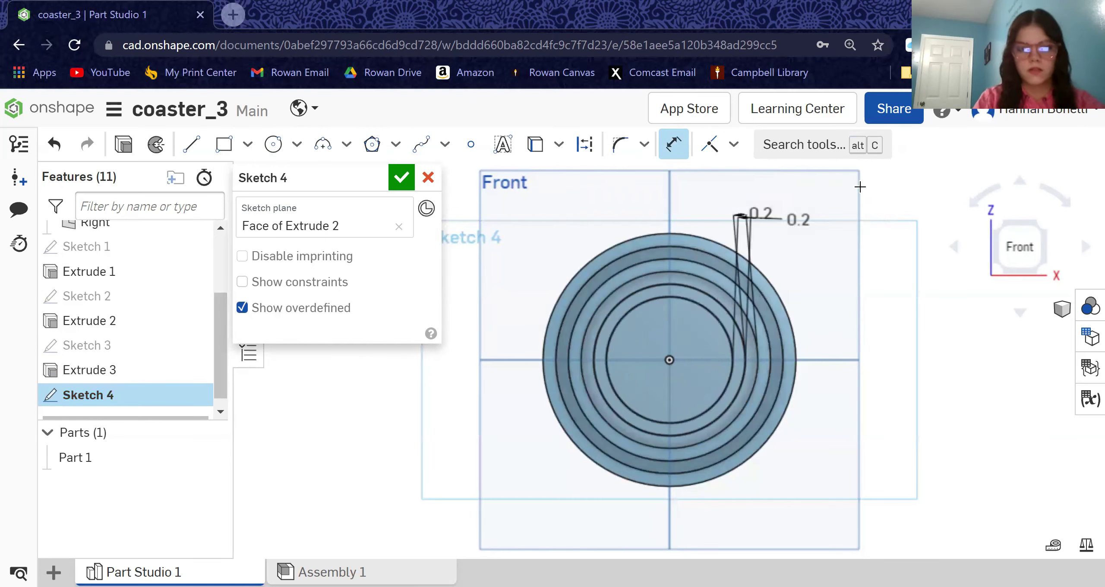
click(401, 178)
Step: Extrude the second, smaller ring region 0.15 in, blind, adding it to the coaster body
click(207, 145)
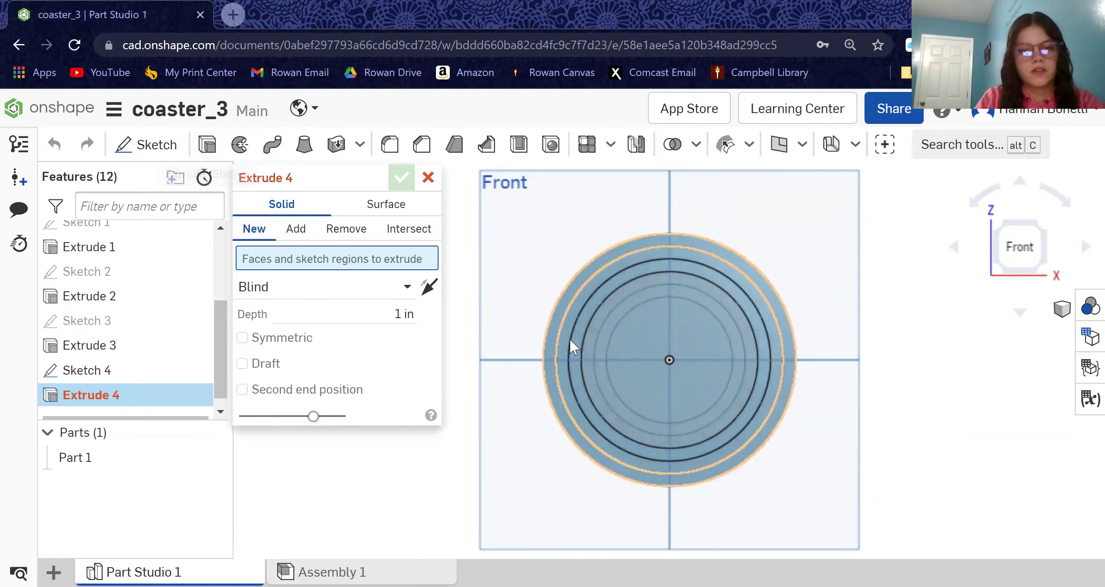
click(603, 343)
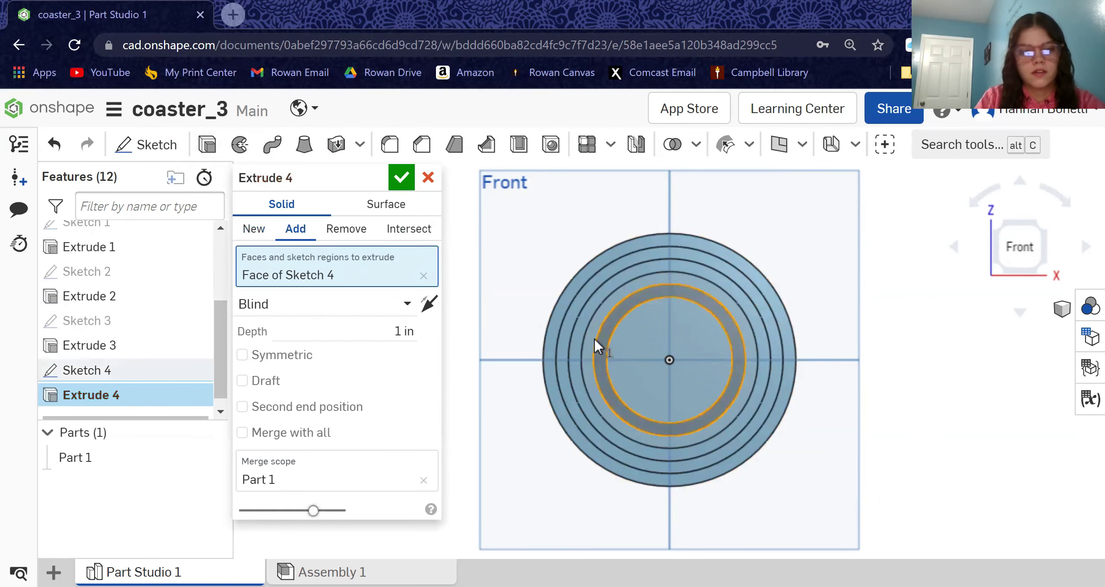
click(415, 331)
text(0.15)
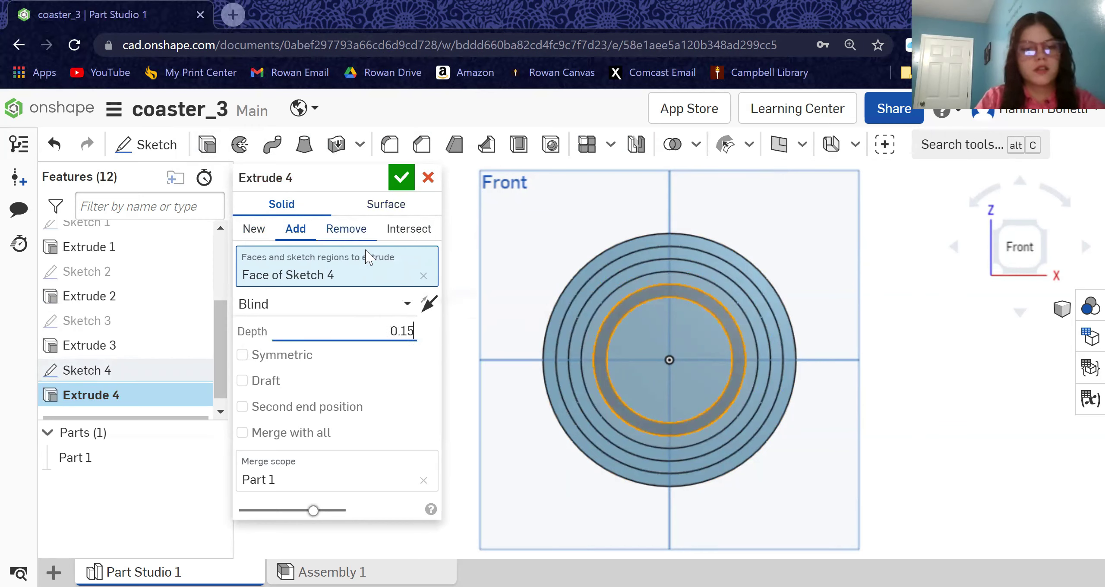
click(401, 177)
Step: Start a sketch on the floor inside the second ring and draw two origin-centred circles about 1.6 in and 1.2 in in diameter
right_drag(939, 432, 917, 405)
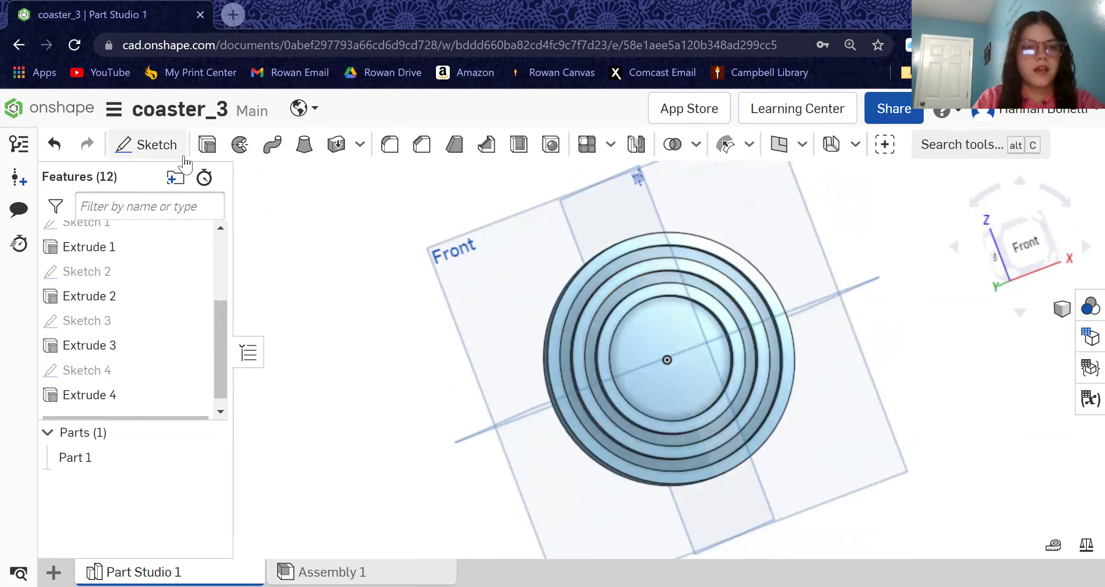
click(163, 147)
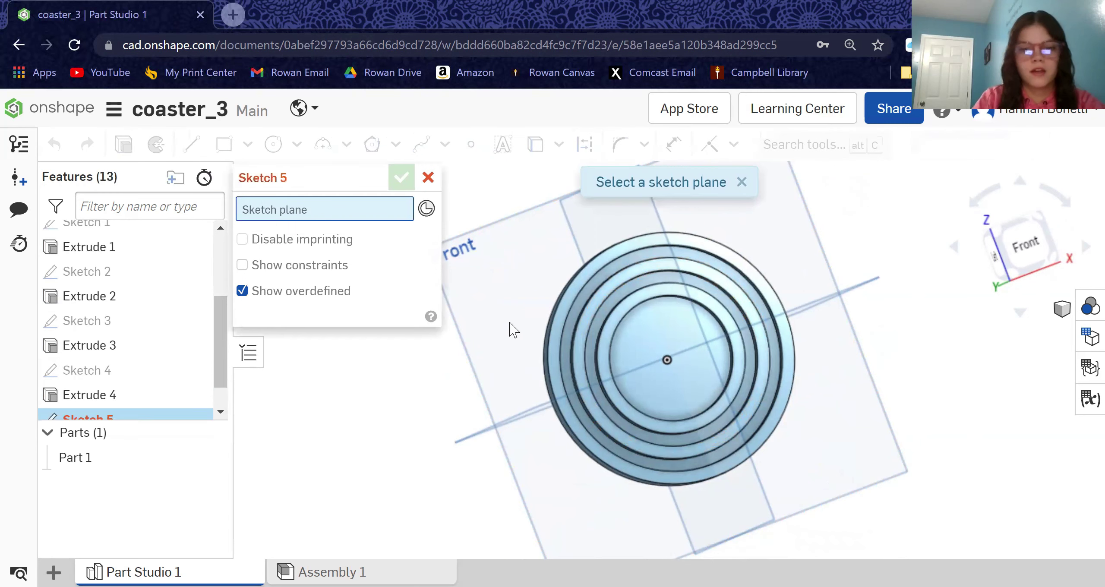
click(698, 380)
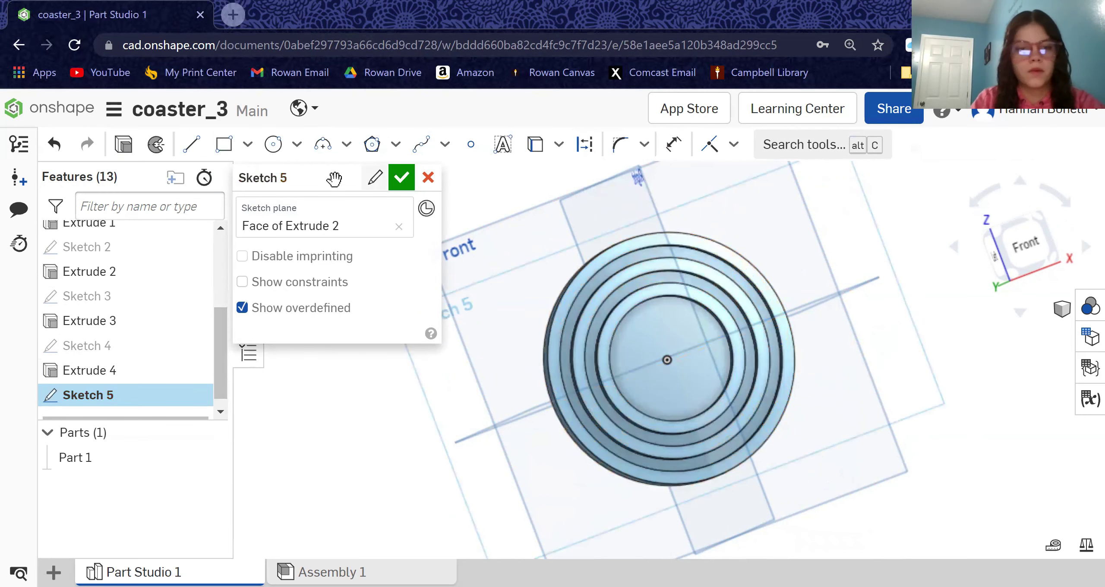
click(273, 147)
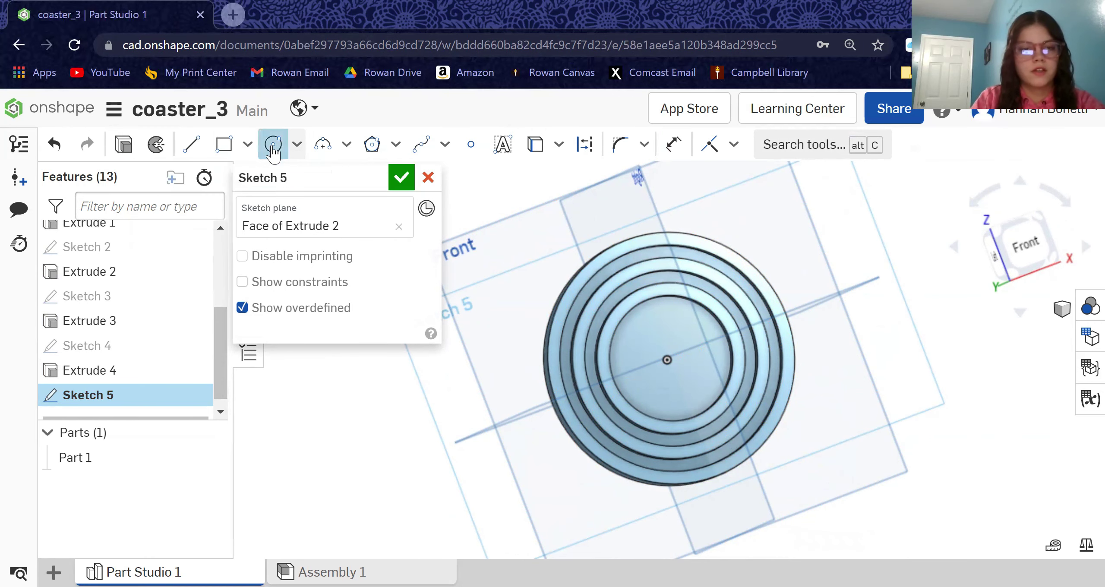
click(1031, 255)
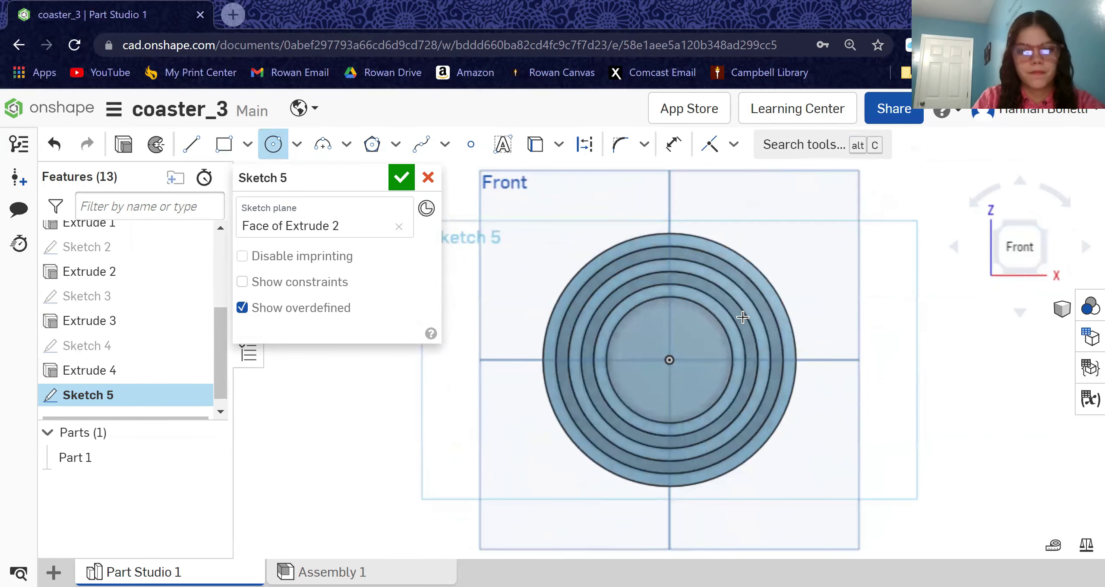
click(670, 360)
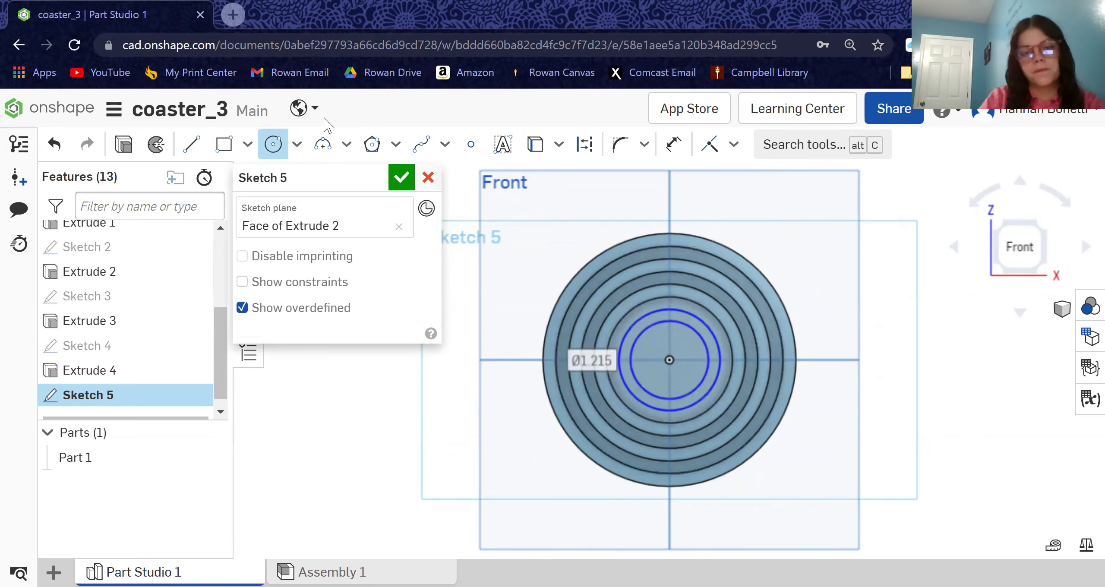
Step: Dimension the gap between the larger innermost circle and the second ring's inner edge to 0.2 in
click(672, 144)
click(720, 368)
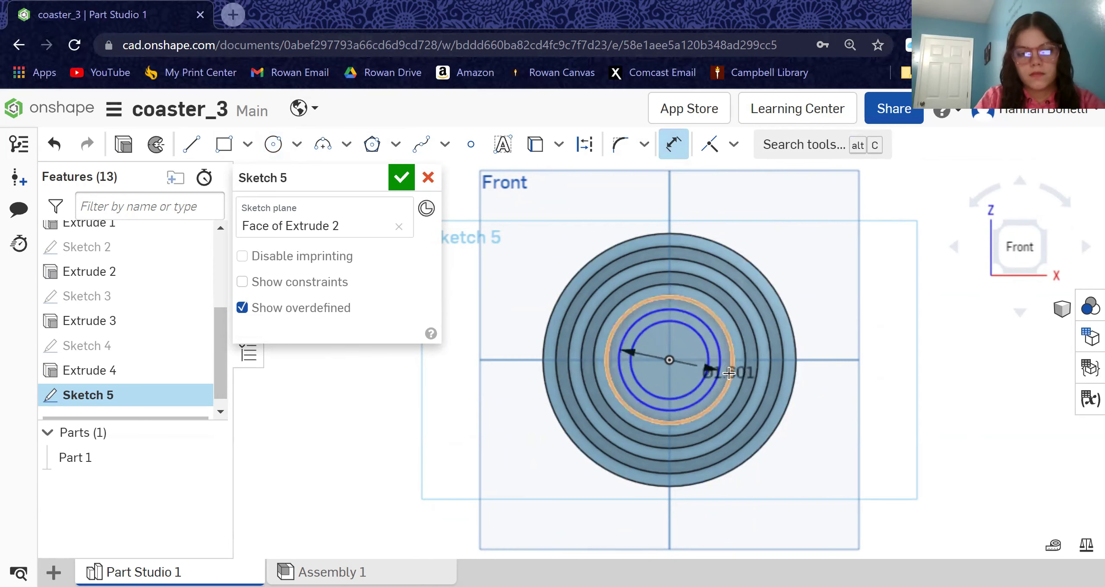
click(729, 374)
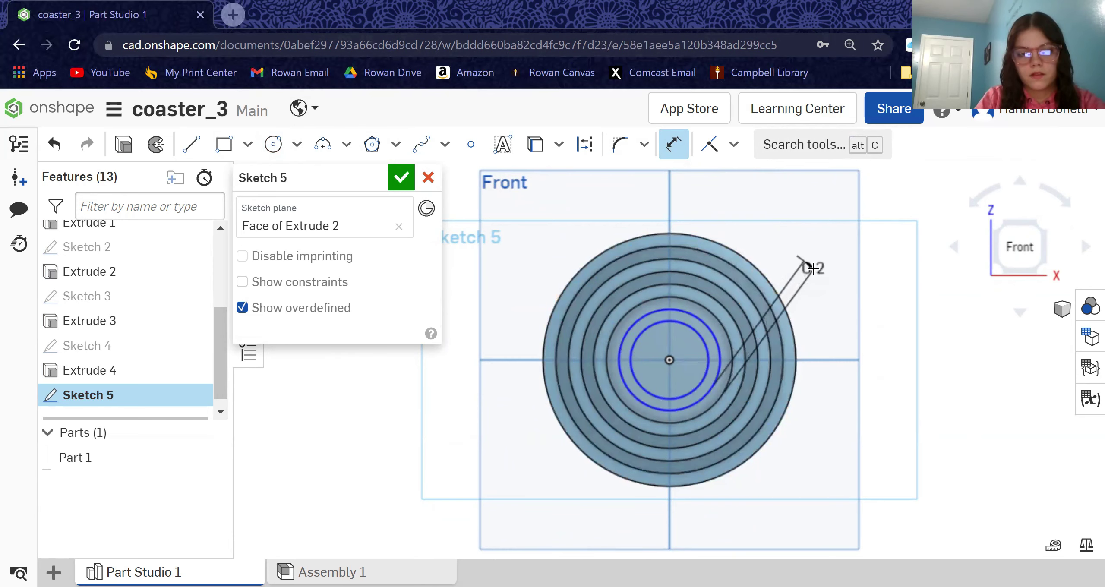
click(813, 268)
key(Return)
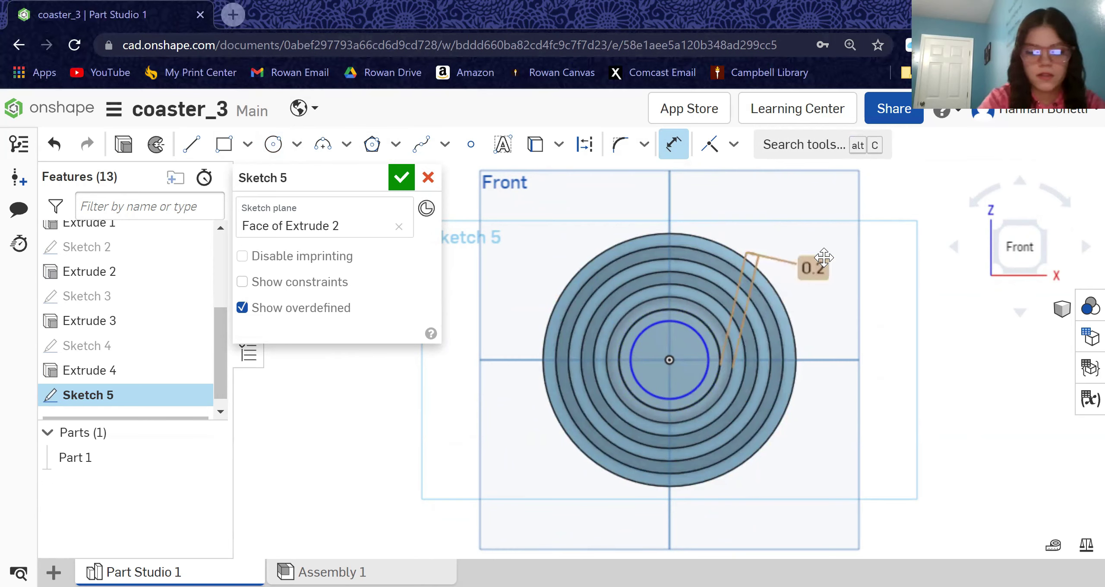
Step: Dimension the spacing between the two innermost sketch circles to 0.2 in and finish the sketch
click(706, 376)
click(712, 391)
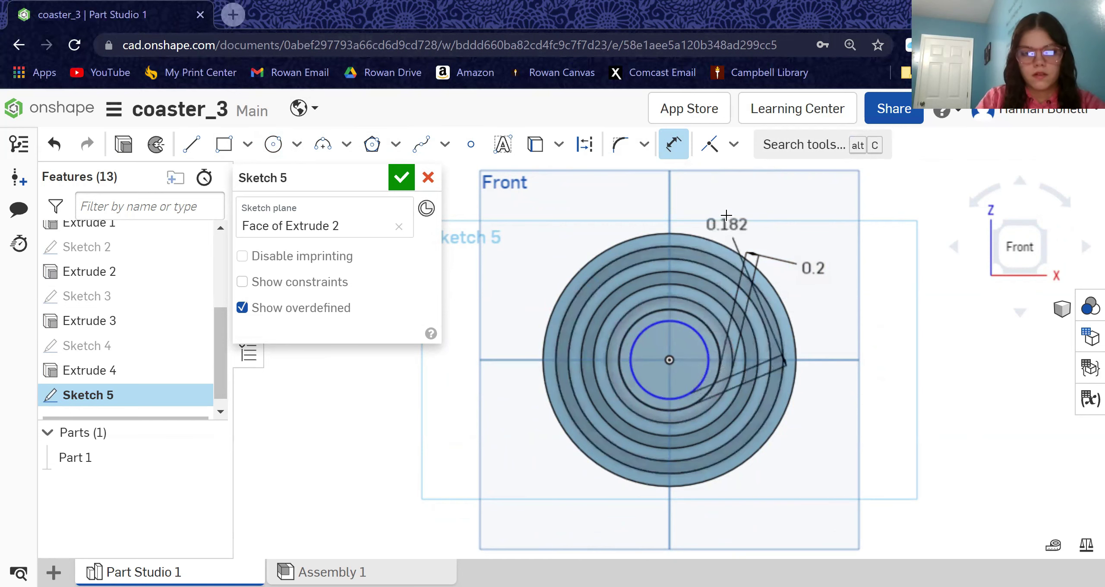
click(743, 189)
text(0.2)
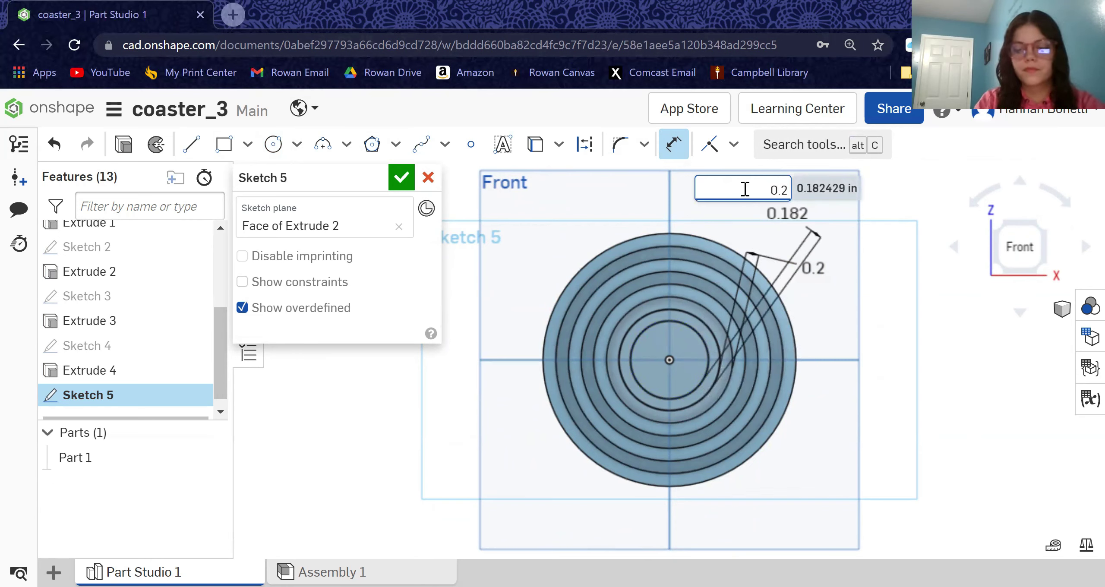
key(Return)
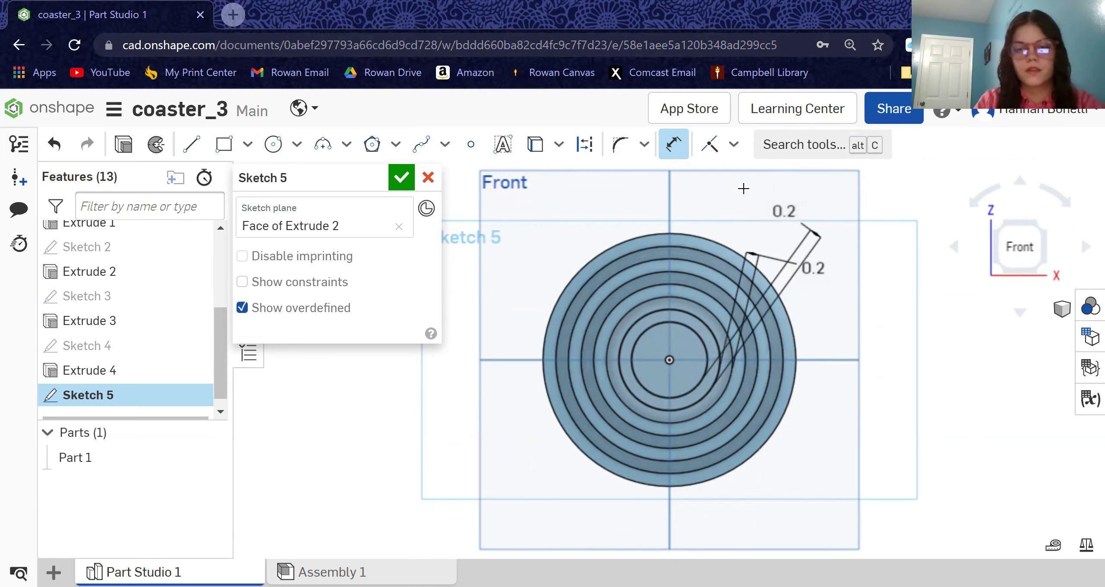
click(401, 179)
Step: Extrude the third ring region between the two new circles 0.15 in, blind, adding it to the coaster body
click(207, 144)
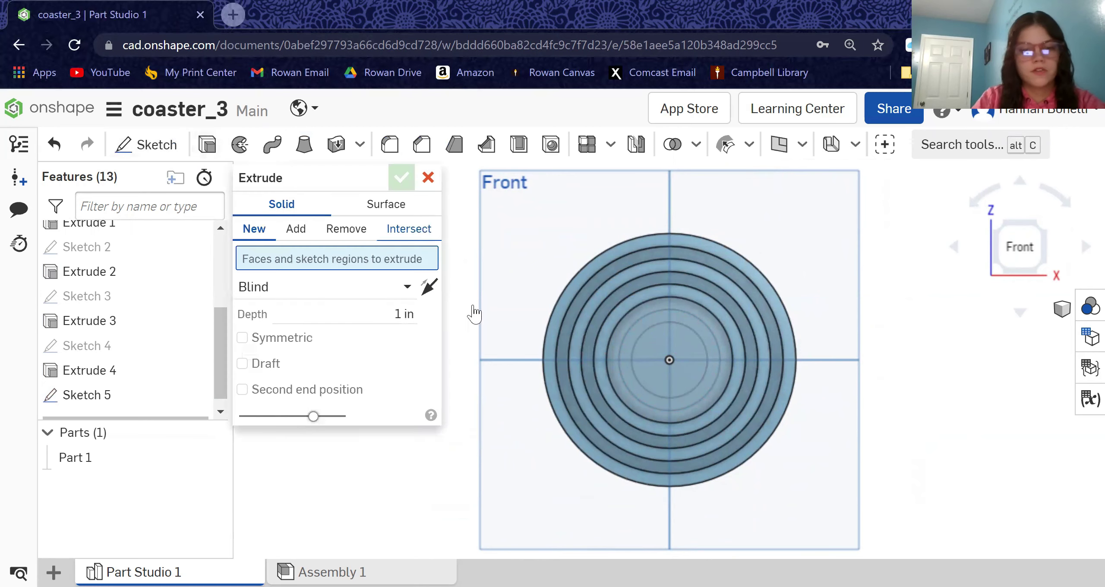
click(626, 372)
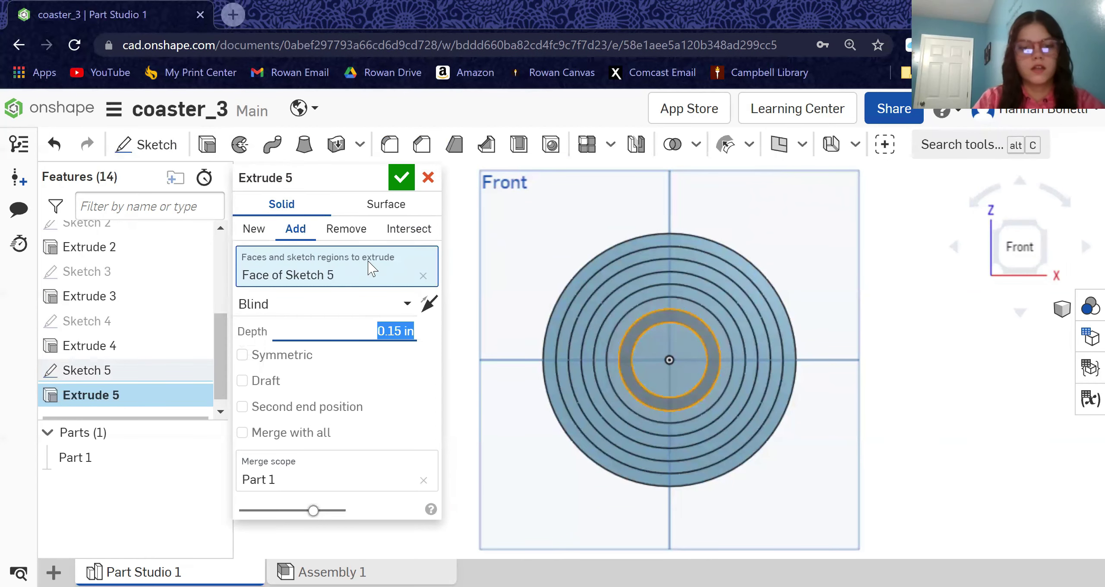
click(401, 178)
Step: Start a sketch on the recess floor inside the third ring and draw an origin-centred circle about 0.76 in in diameter
right_drag(963, 396, 980, 371)
click(1022, 253)
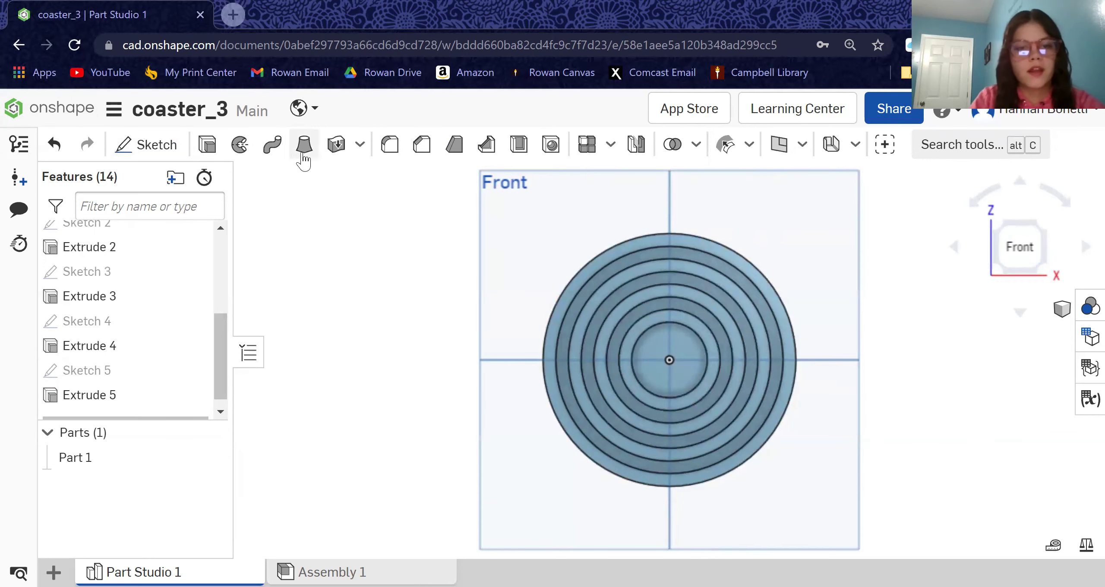
click(149, 149)
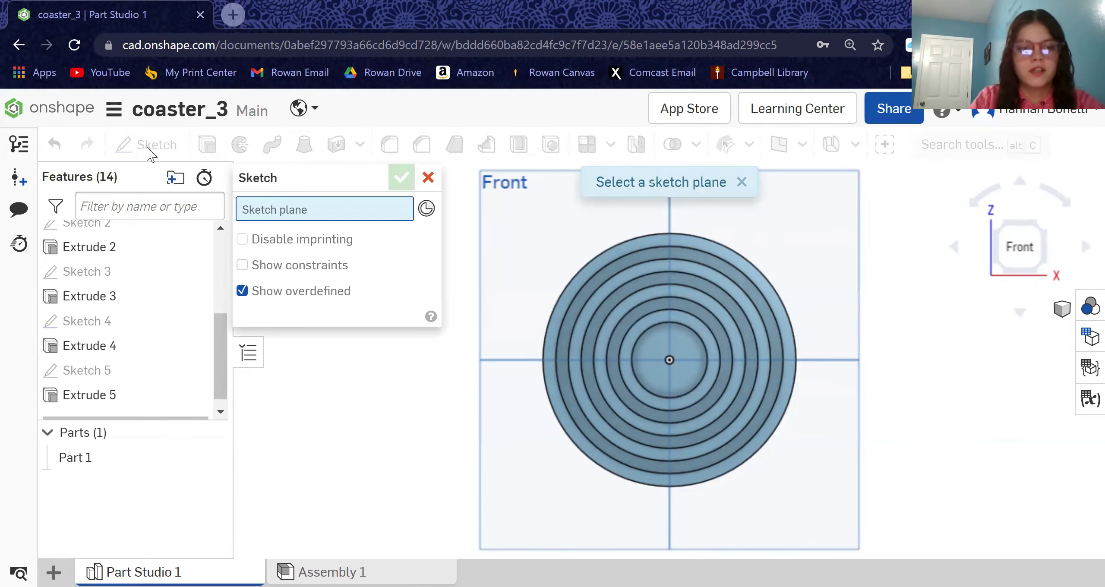
click(676, 344)
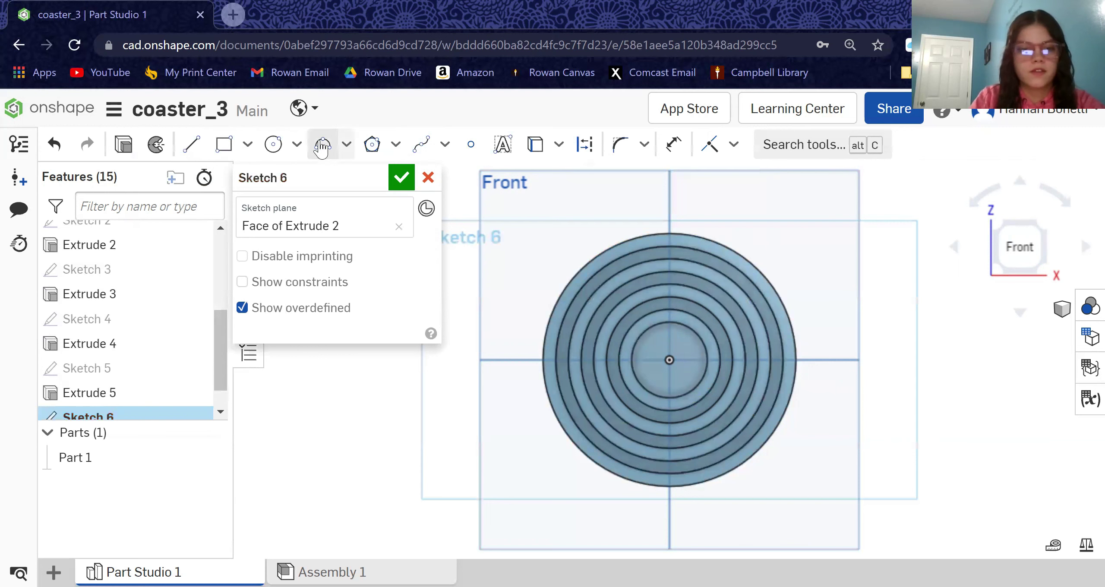
click(273, 144)
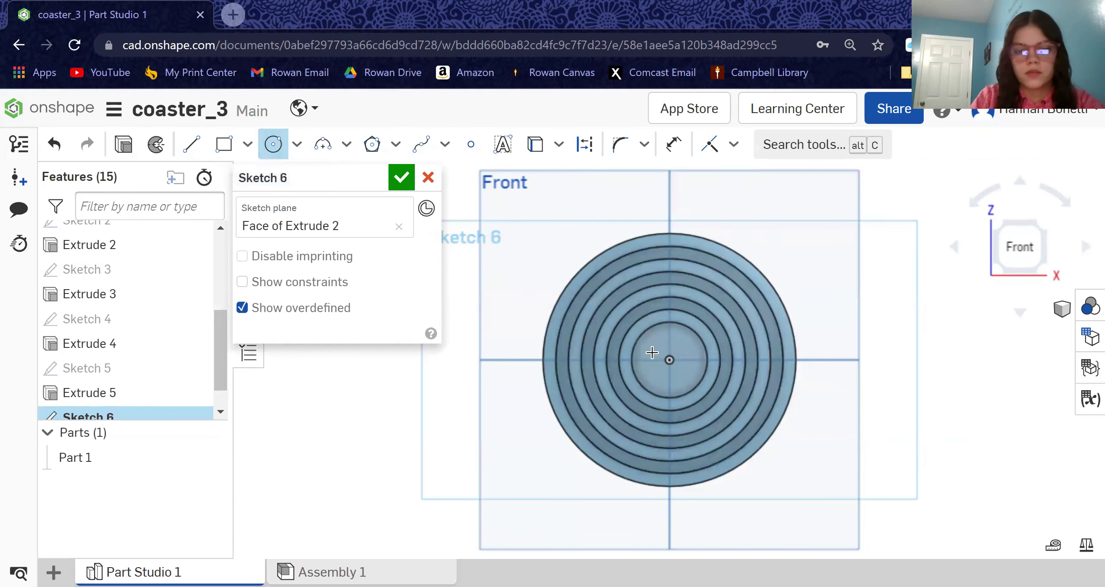
click(675, 369)
click(684, 380)
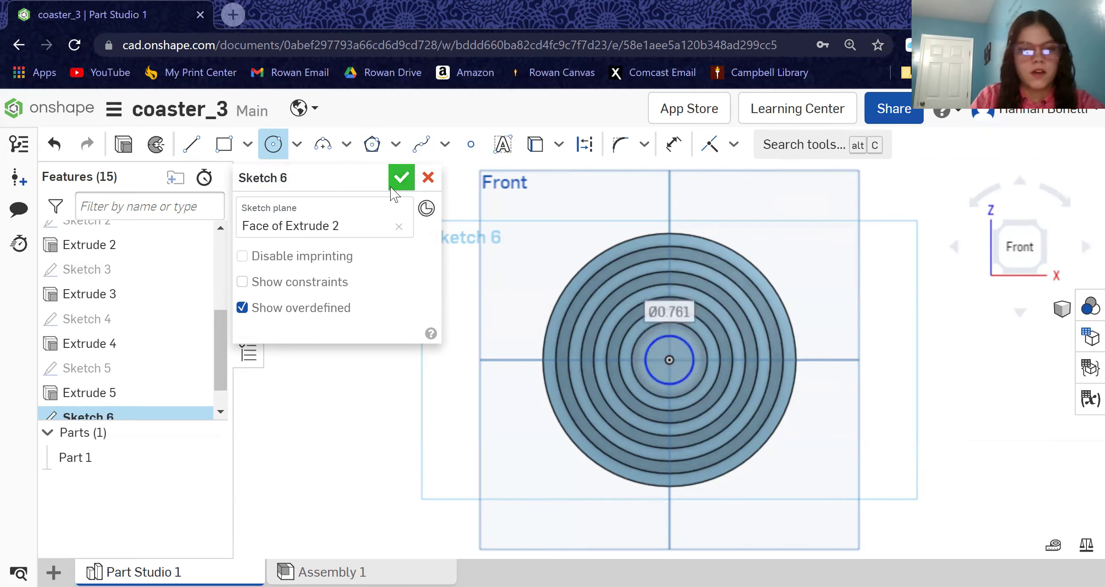
Step: Dimension the gap between the central circle and the third ring's inner edge to 0.2 in and finish the sketch
click(672, 144)
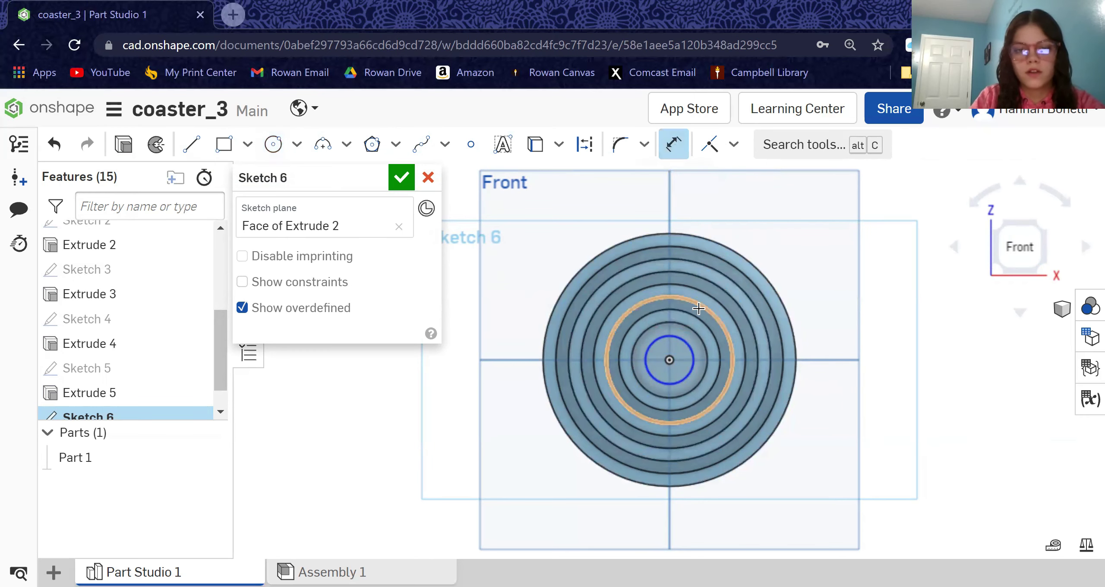
click(706, 353)
click(718, 190)
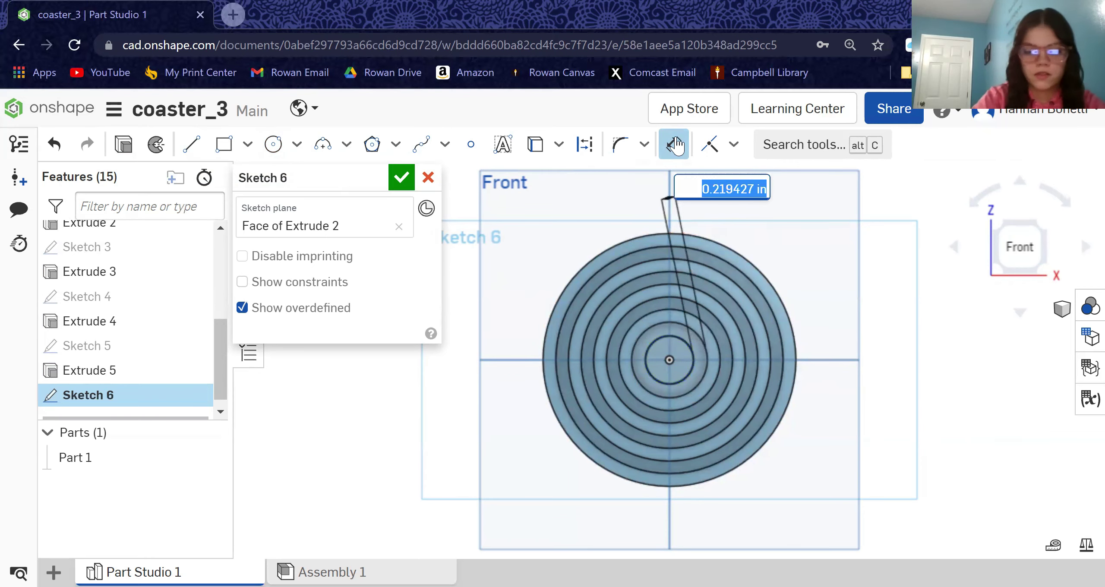
text(0.2)
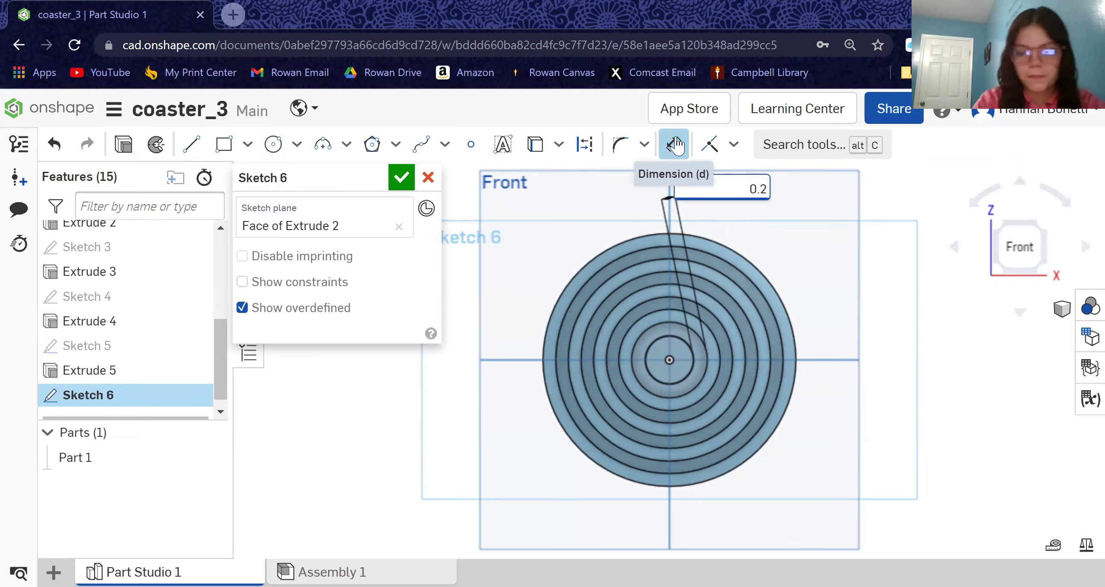
key(Return)
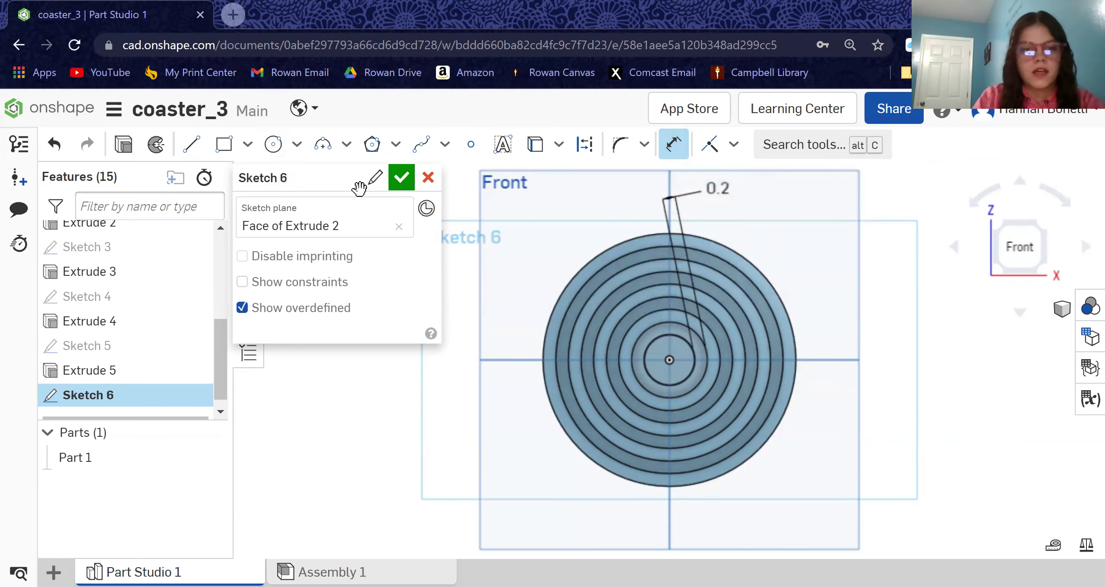
click(401, 177)
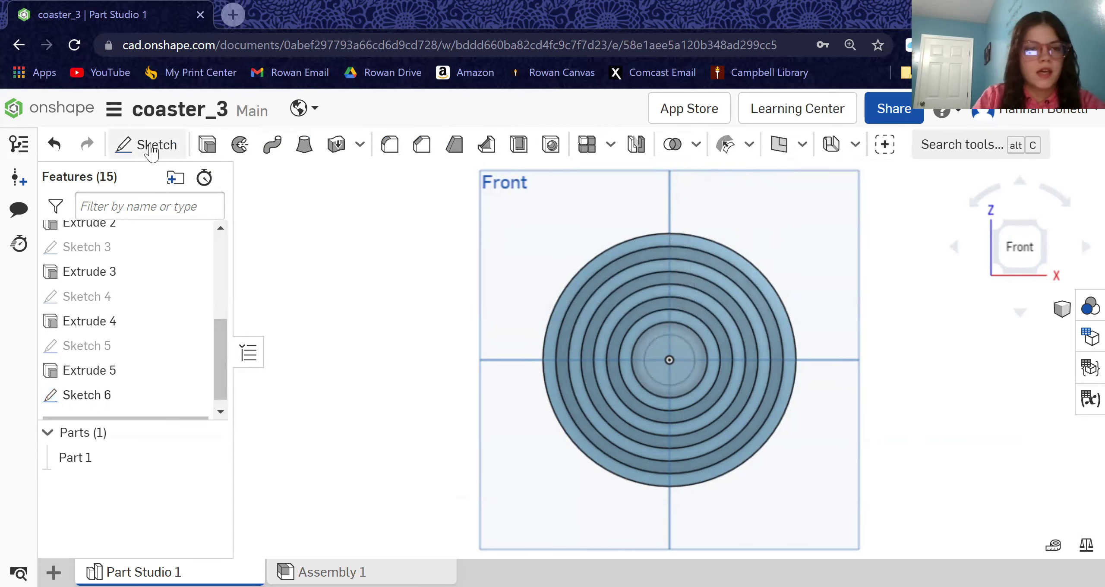
Step: Extrude the central circle region 0.15 in, blind, adding it to the coaster body
click(207, 145)
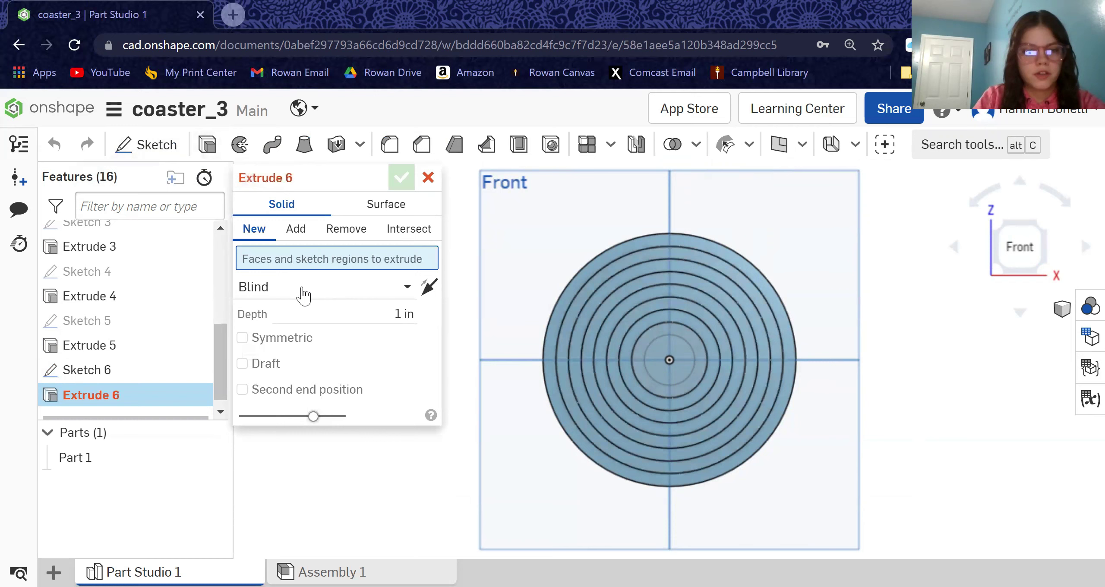
click(668, 353)
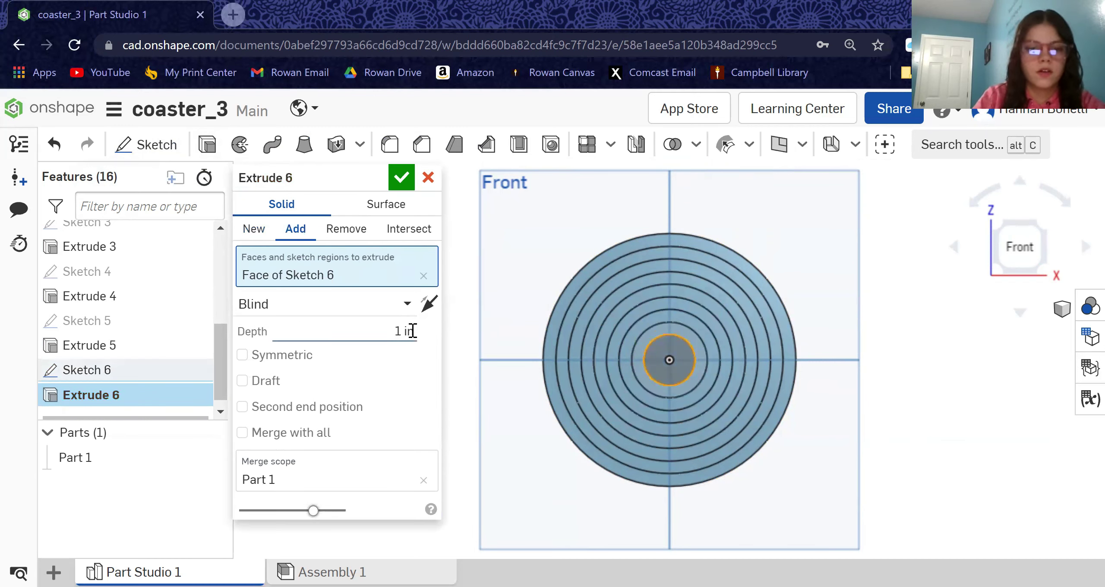
drag(412, 331, 377, 328)
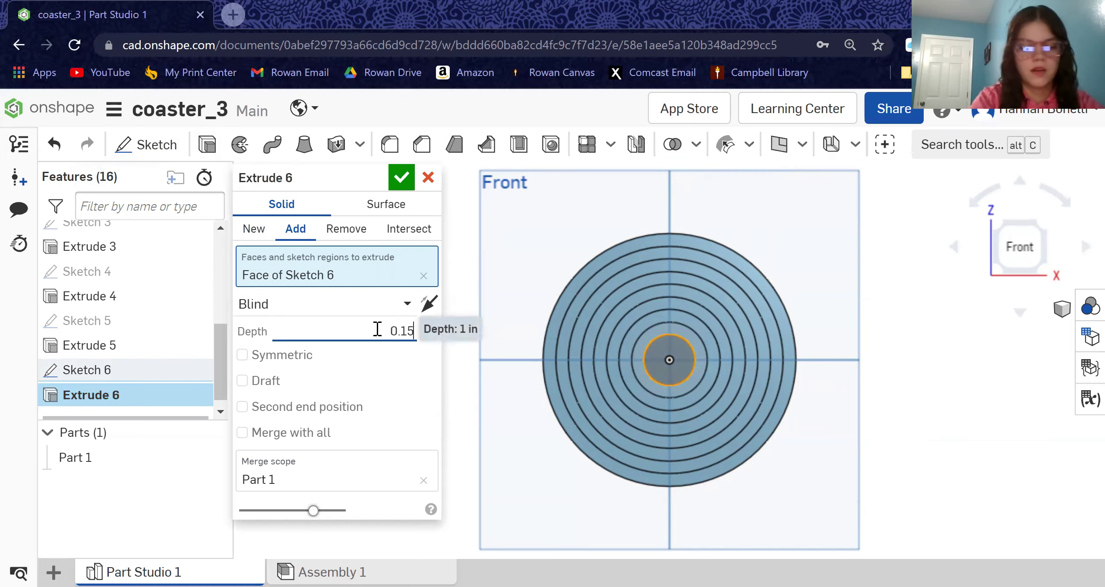
click(400, 178)
right_drag(979, 444, 928, 406)
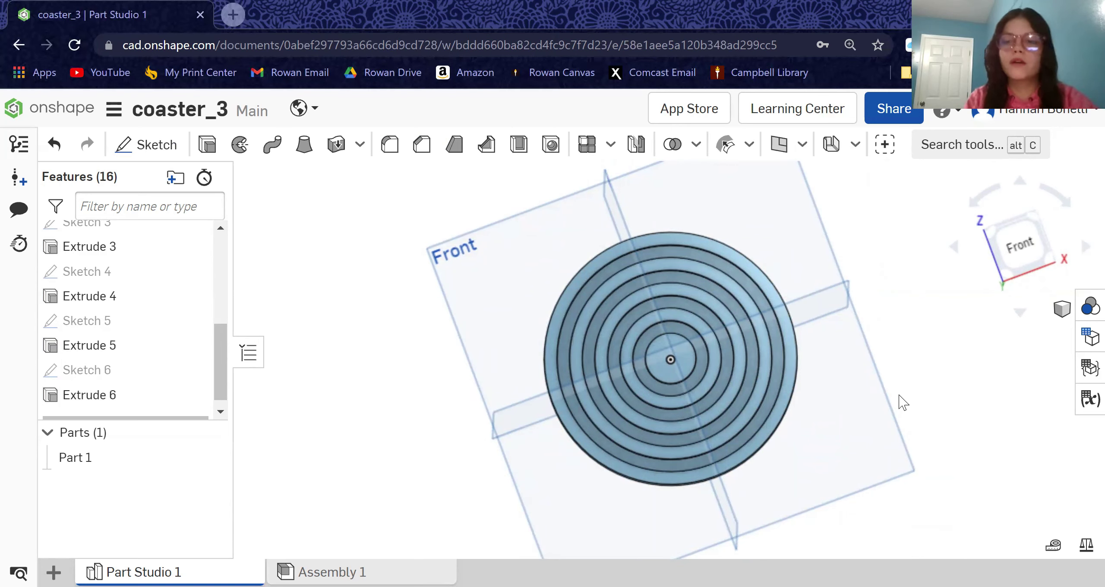
click(1030, 262)
right_drag(949, 382, 899, 405)
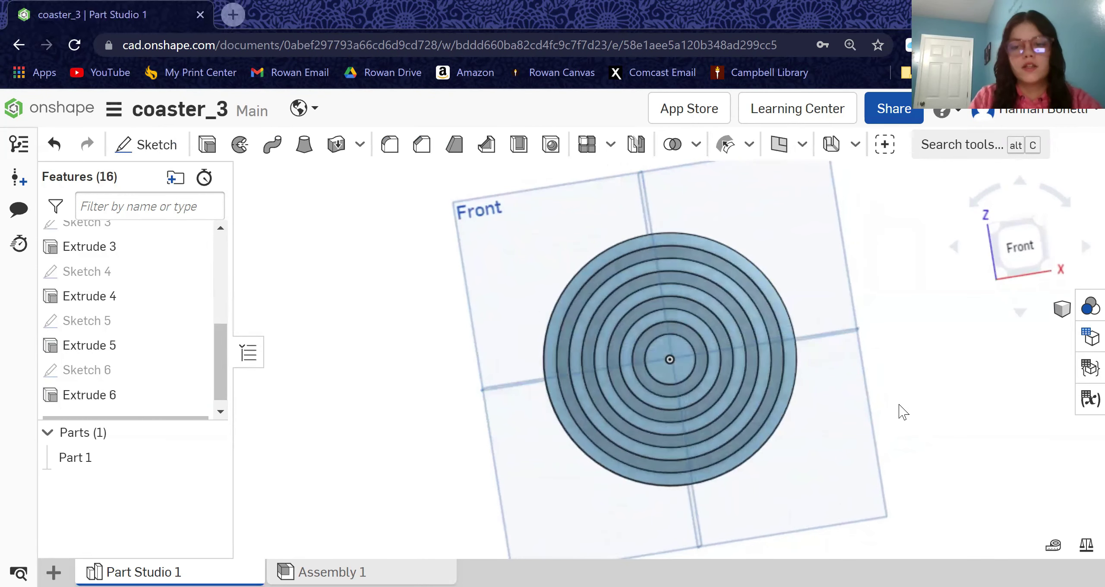
click(1019, 246)
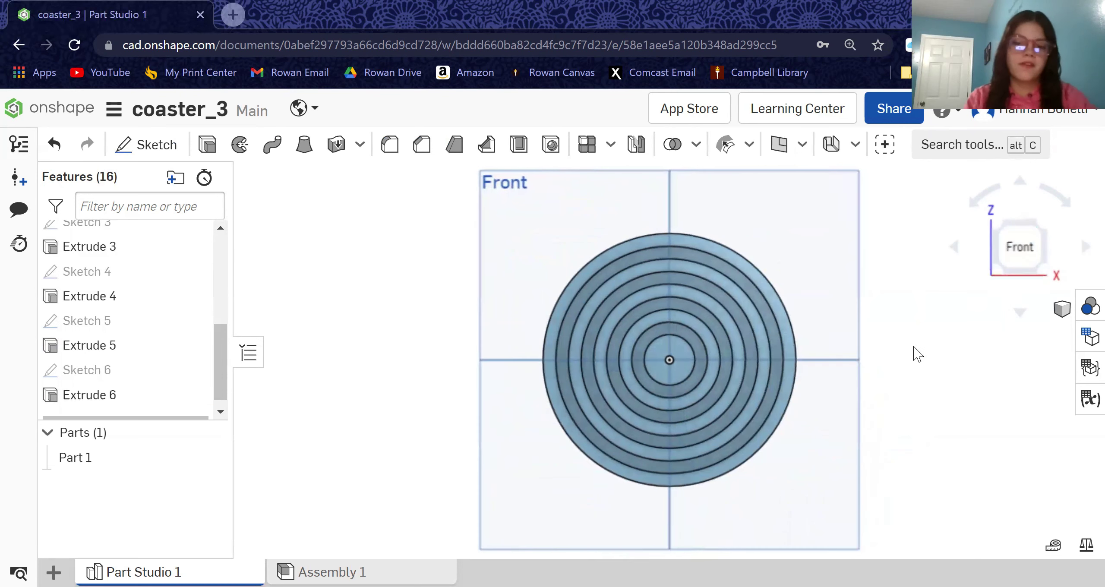